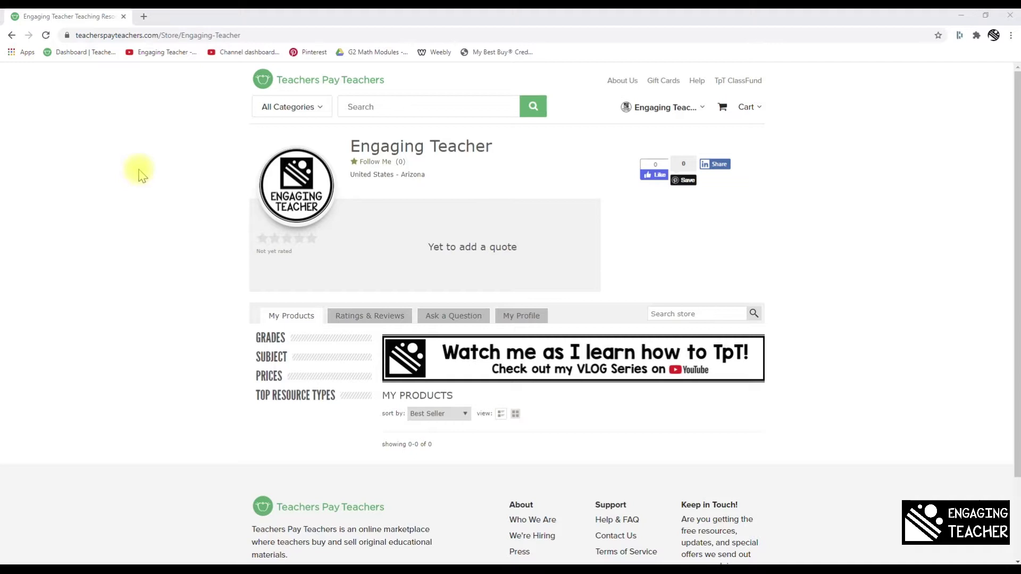
Step: Open the store's product listings and start a new product listing of the Online Resource type
{"action": "left_click", "coordinate": [671, 113]}
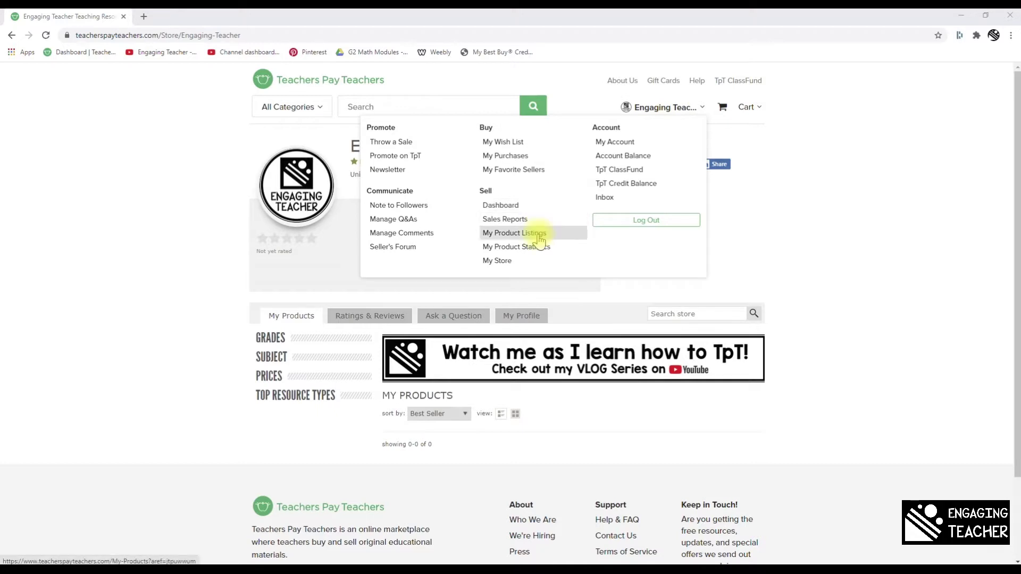
{"action": "left_click", "coordinate": [511, 238]}
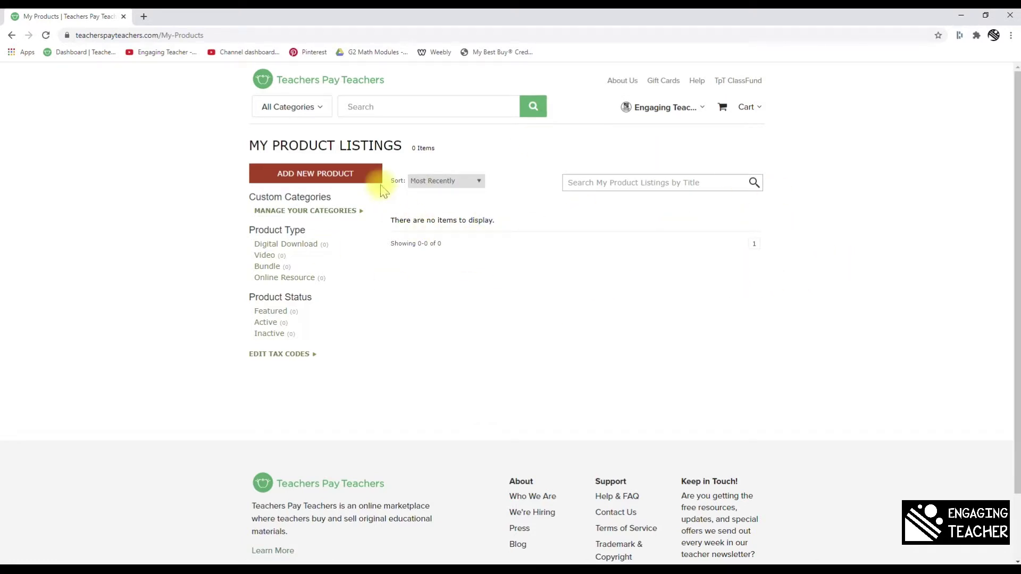
{"action": "left_click", "coordinate": [285, 177]}
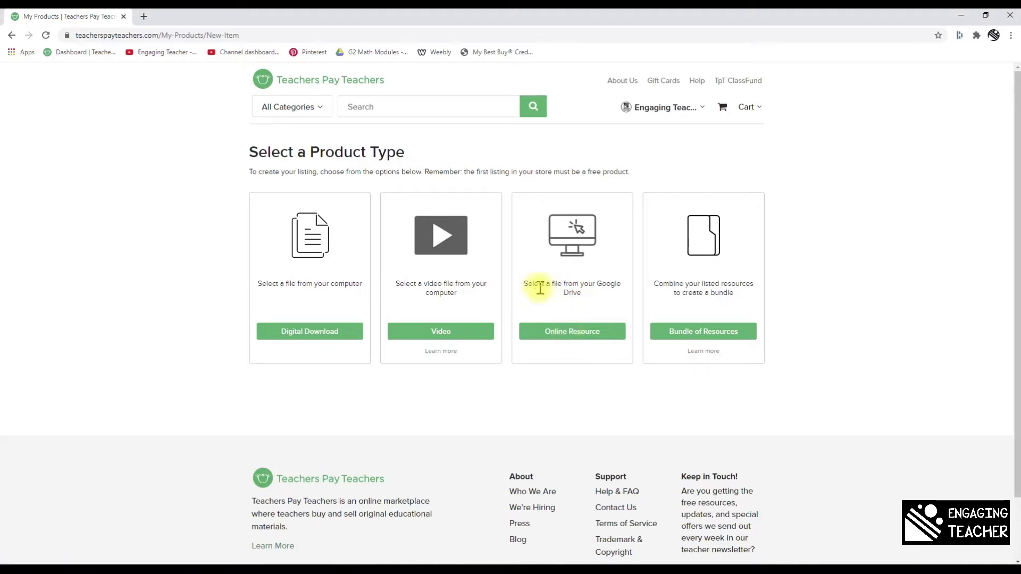
{"action": "left_click", "coordinate": [585, 340]}
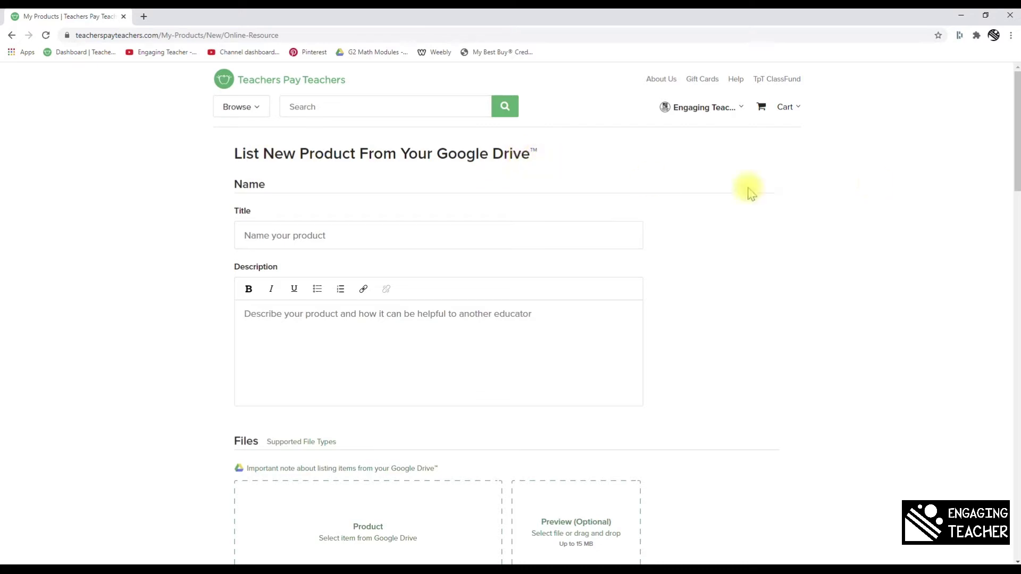
Step: Examine the Title and Description fields in the Name section of the new listing form
{"action": "left_click_drag", "start_coordinate": [1016, 132], "coordinate": [1016, 149]}
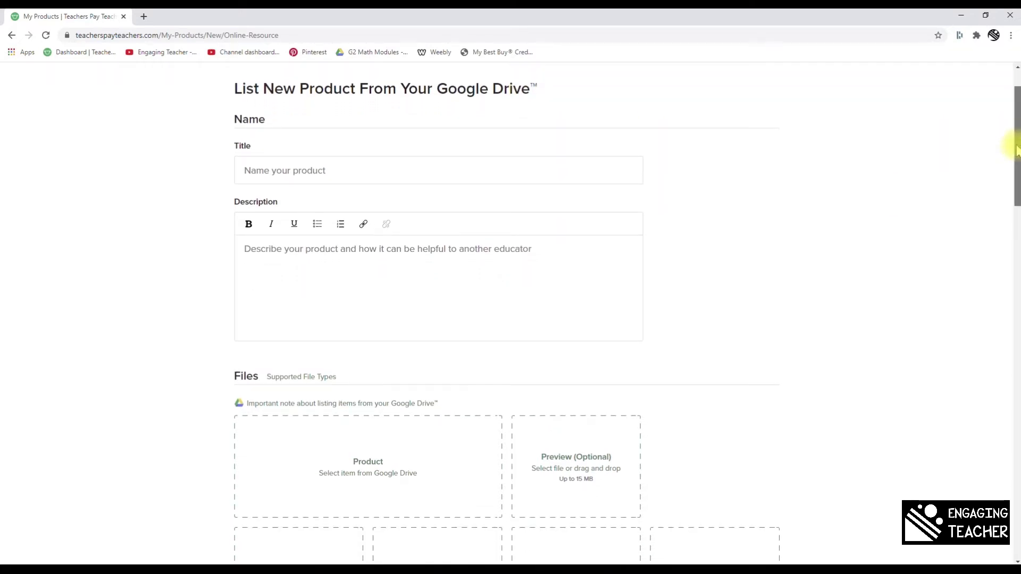
{"action": "left_click", "coordinate": [254, 169]}
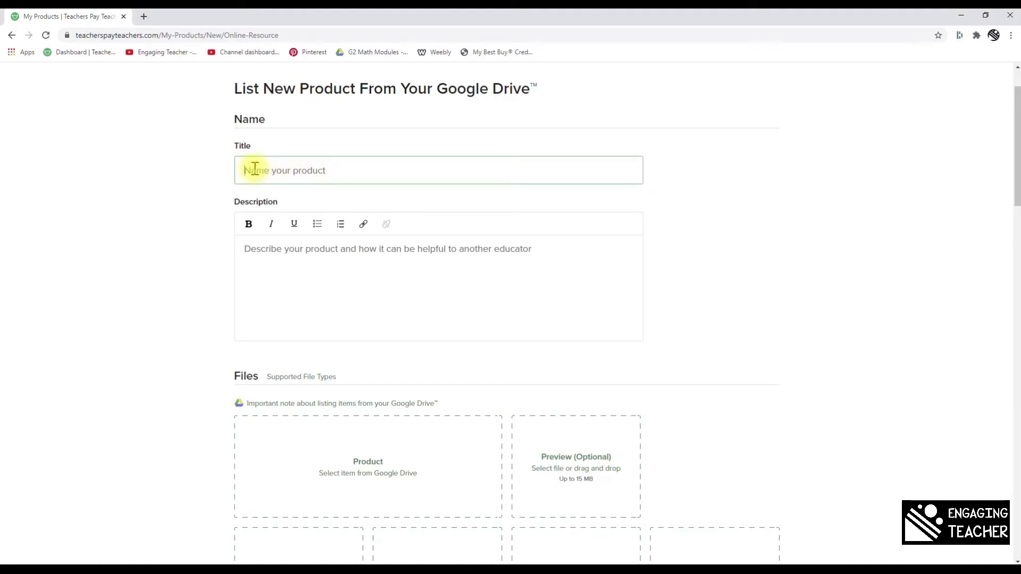
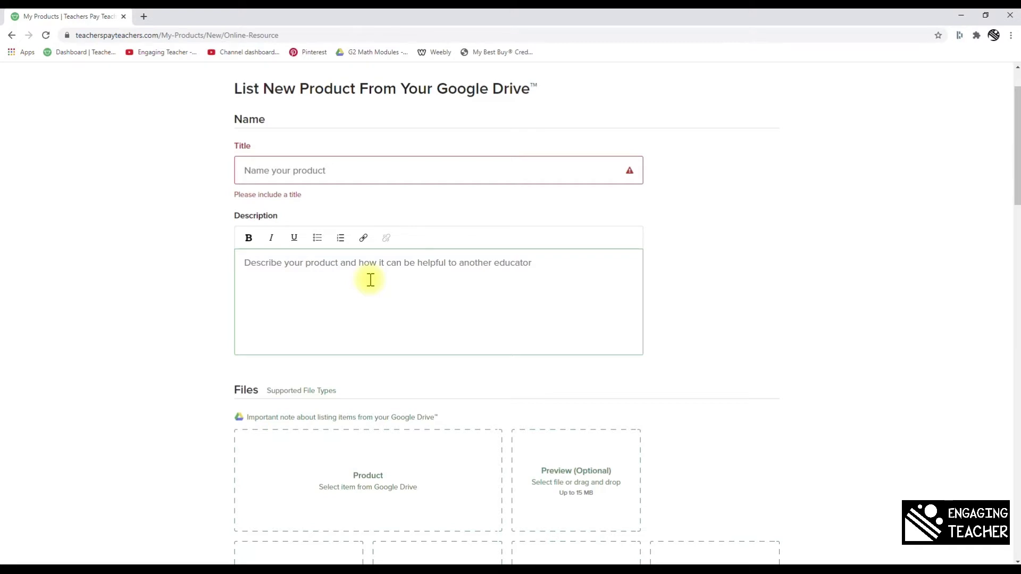
{"action": "key", "text": "alt+Tab"}
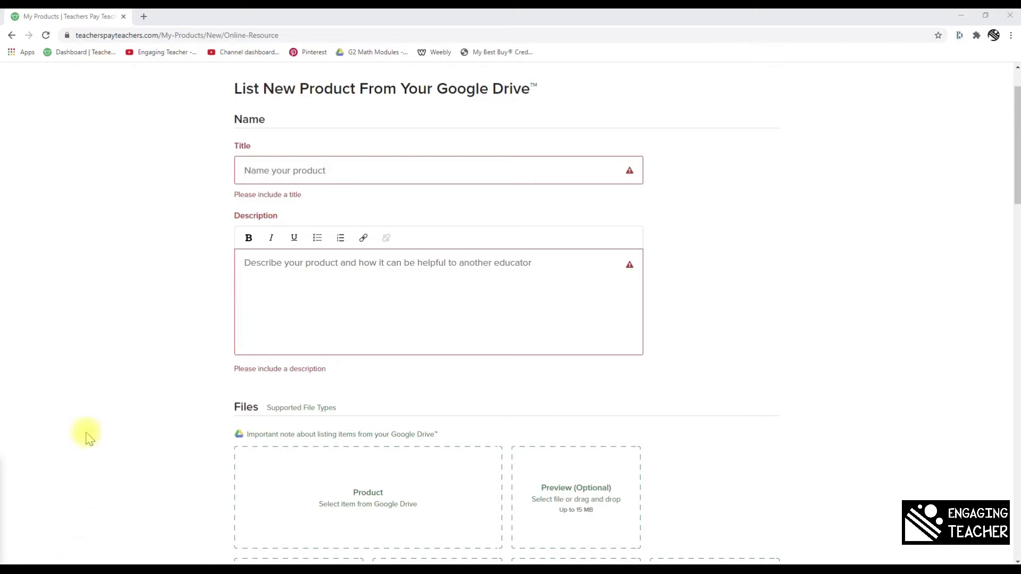
Step: Review the supported file types for the listing's product, preview and thumbnail files, and close the overview
{"action": "scroll", "coordinate": [88, 436], "scroll_direction": "down", "scroll_amount": 2}
{"action": "scroll", "coordinate": [88, 436], "scroll_direction": "down", "scroll_amount": 2}
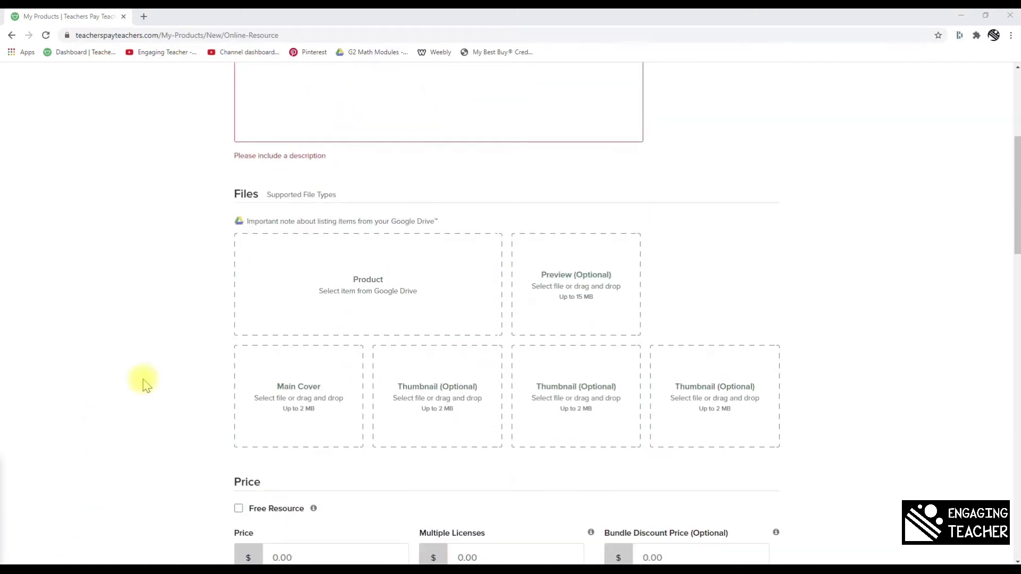
{"action": "left_click", "coordinate": [295, 197]}
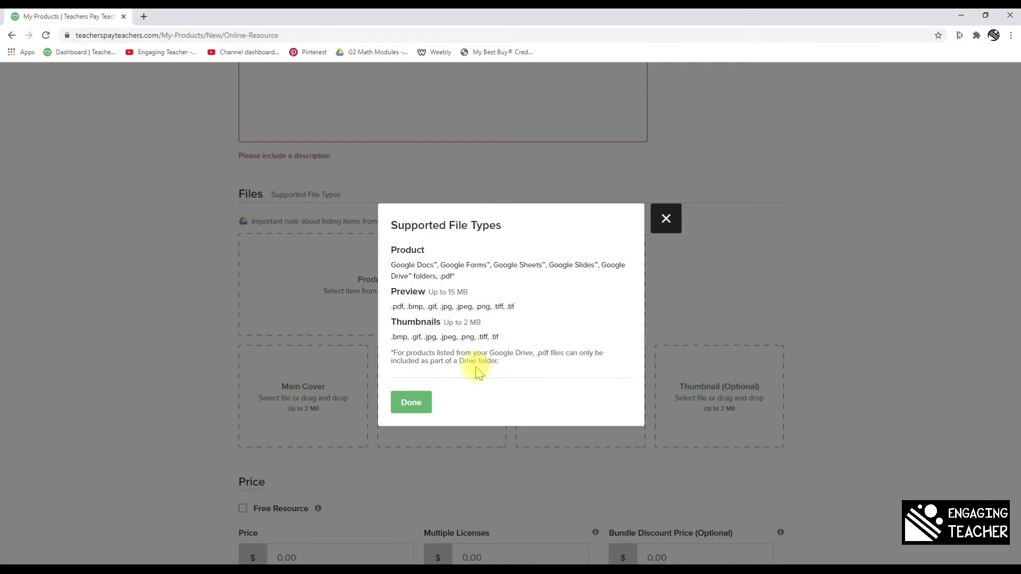
{"action": "left_click", "coordinate": [411, 403]}
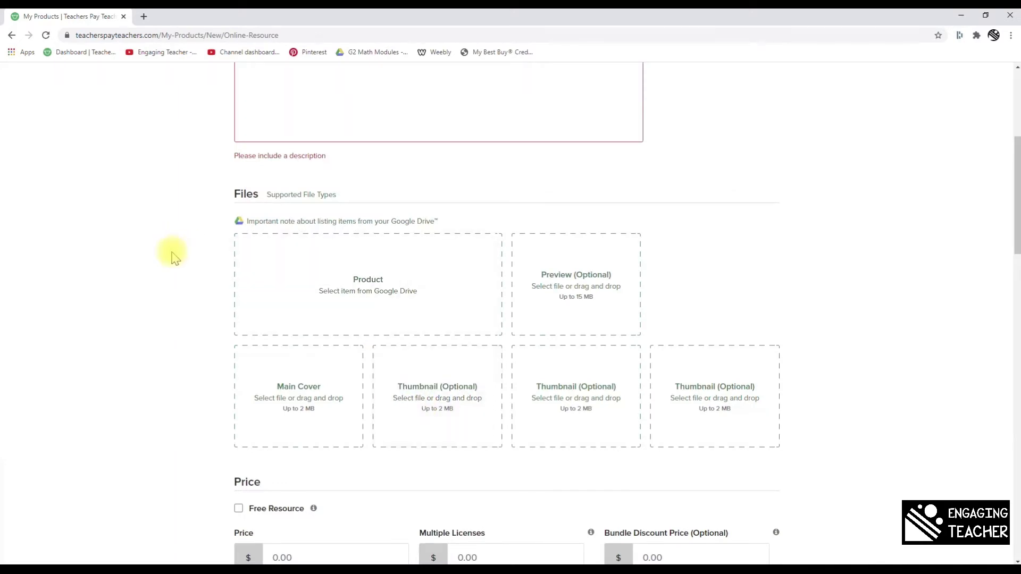
Step: Examine the file upload areas and read the explanations for Free Resource, Multiple Licenses and Bundle Discount Price
{"action": "scroll", "coordinate": [178, 249], "scroll_direction": "down", "scroll_amount": 2}
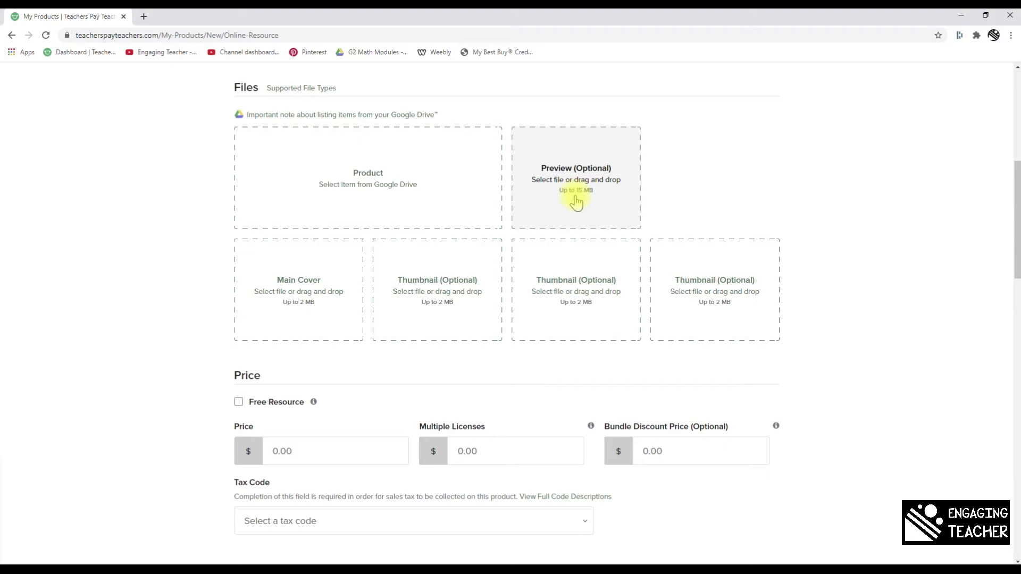
{"action": "scroll", "coordinate": [576, 223], "scroll_direction": "down", "scroll_amount": 2}
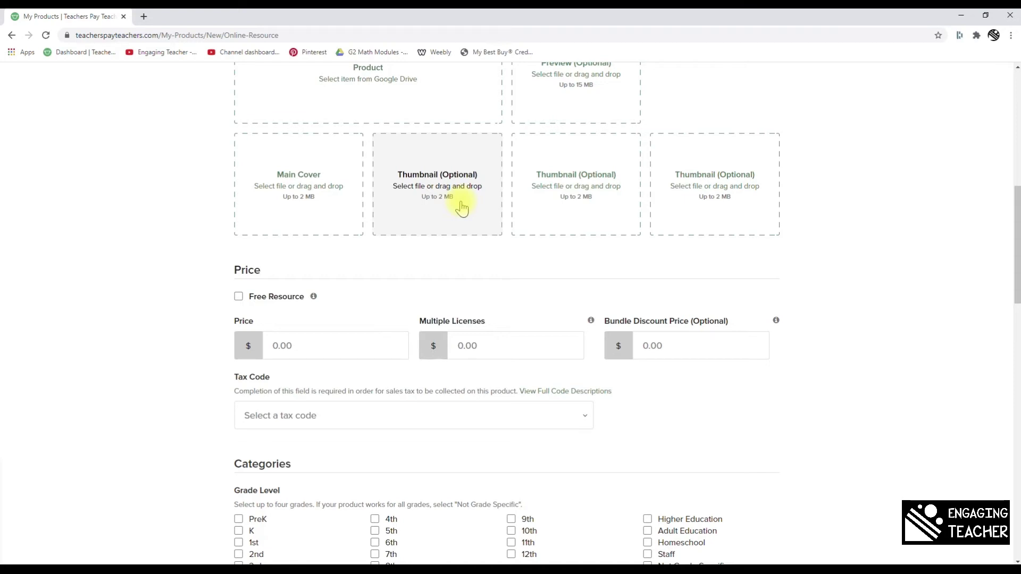
{"action": "mouse_move", "coordinate": [315, 300]}
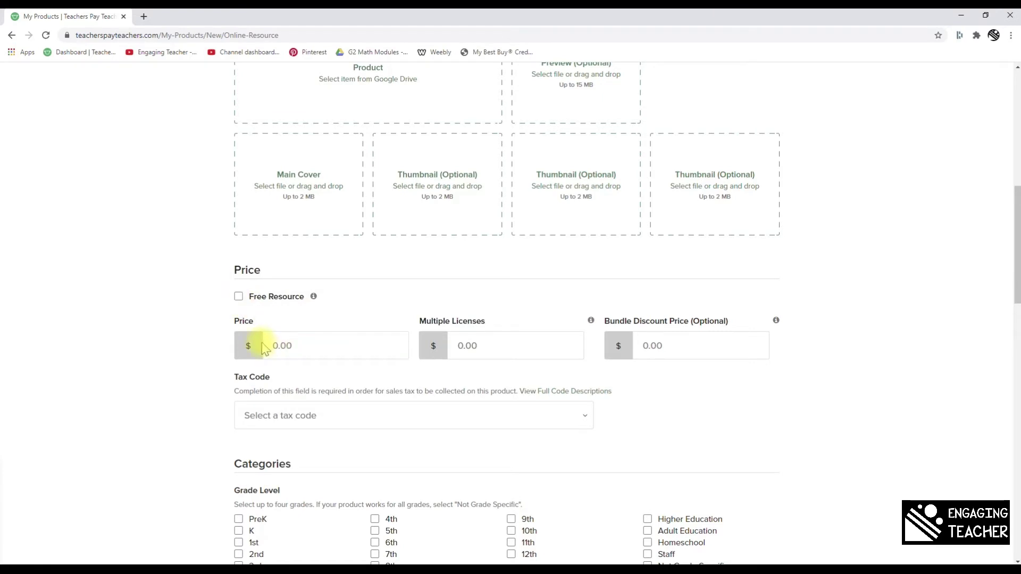
{"action": "mouse_move", "coordinate": [590, 322]}
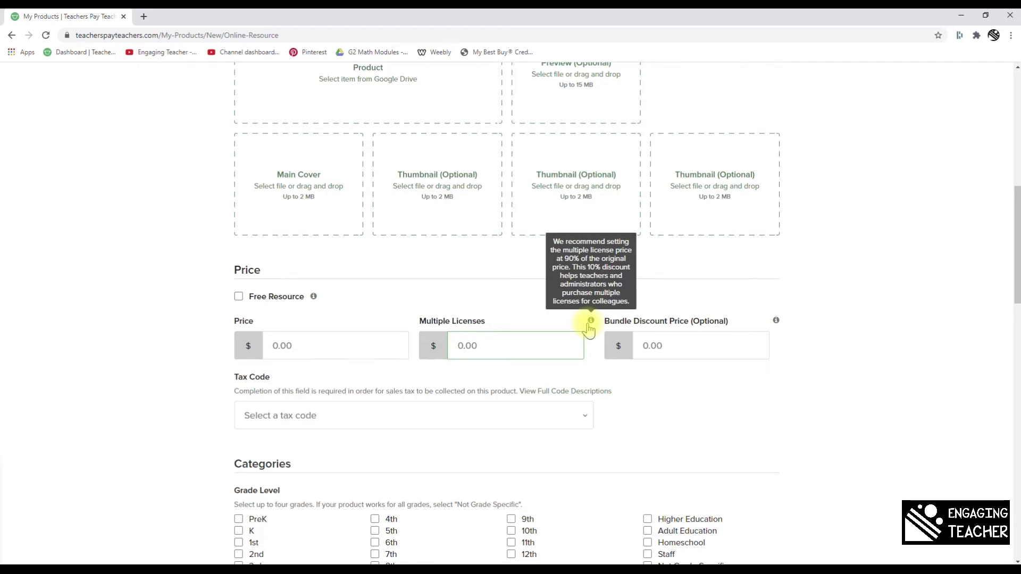
{"action": "mouse_move", "coordinate": [777, 323]}
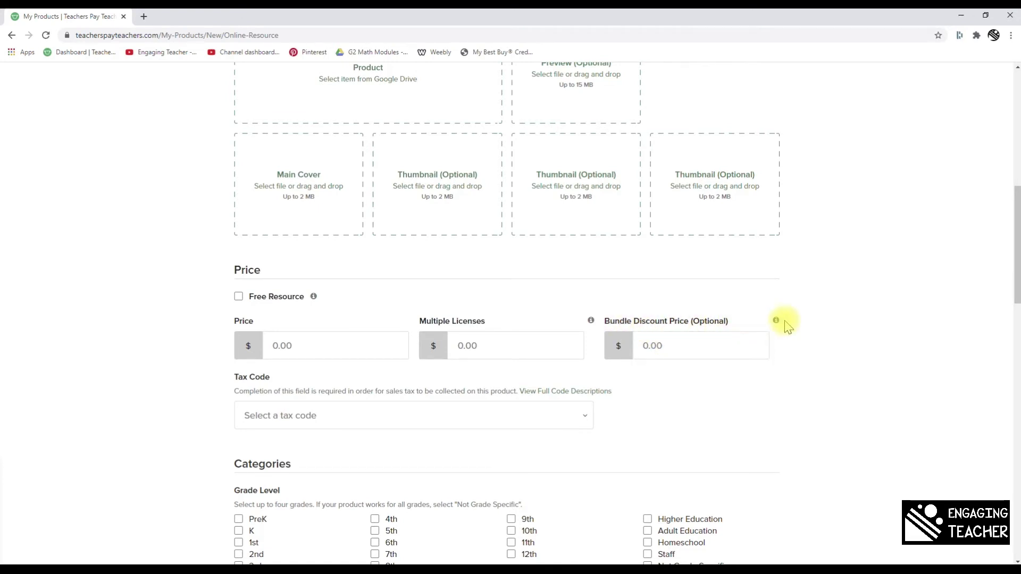
Step: Review the available tax codes for the product without choosing one
{"action": "scroll", "coordinate": [353, 422], "scroll_direction": "down", "scroll_amount": 2}
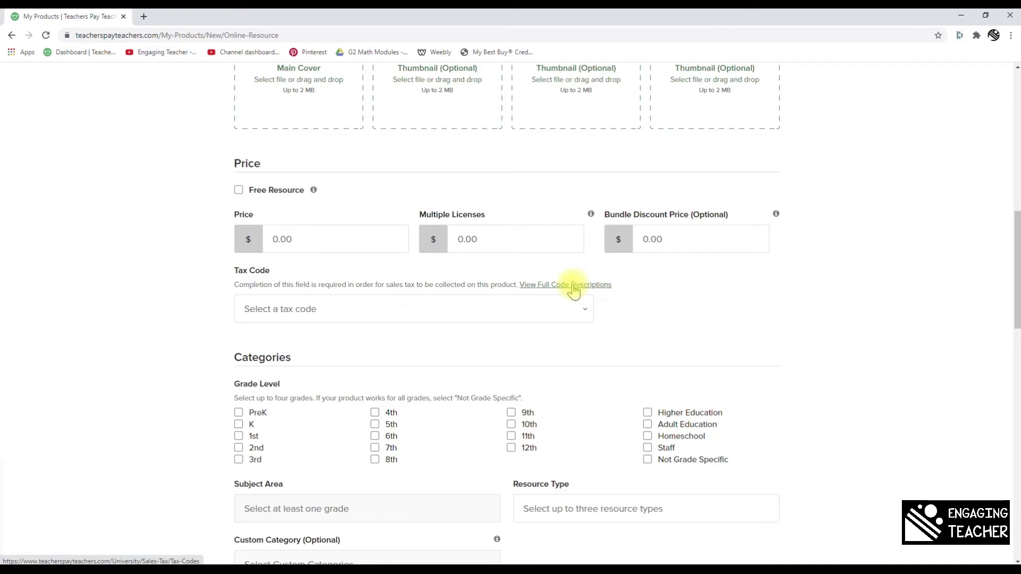
{"action": "left_click", "coordinate": [587, 313]}
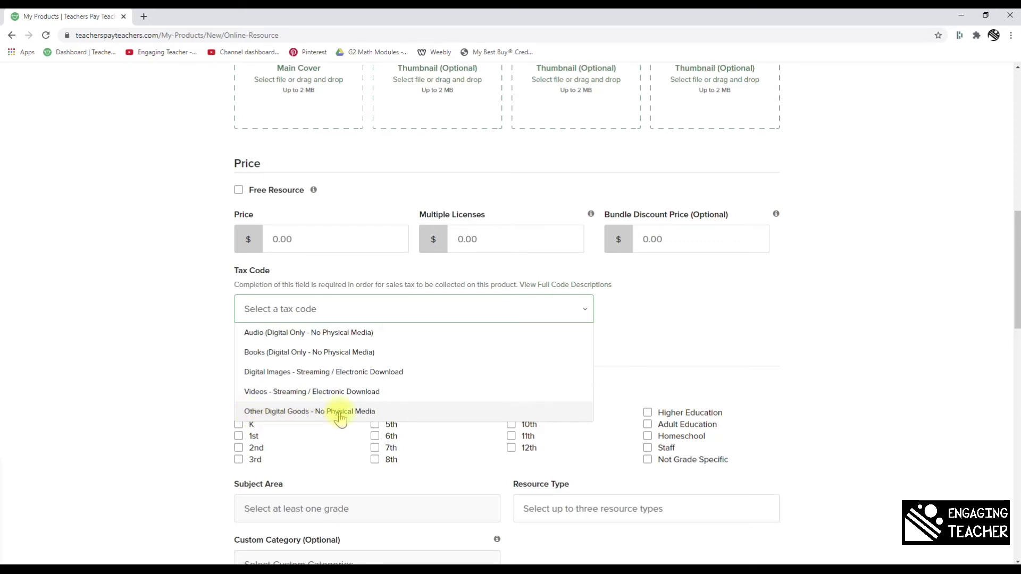
{"action": "left_click", "coordinate": [139, 355]}
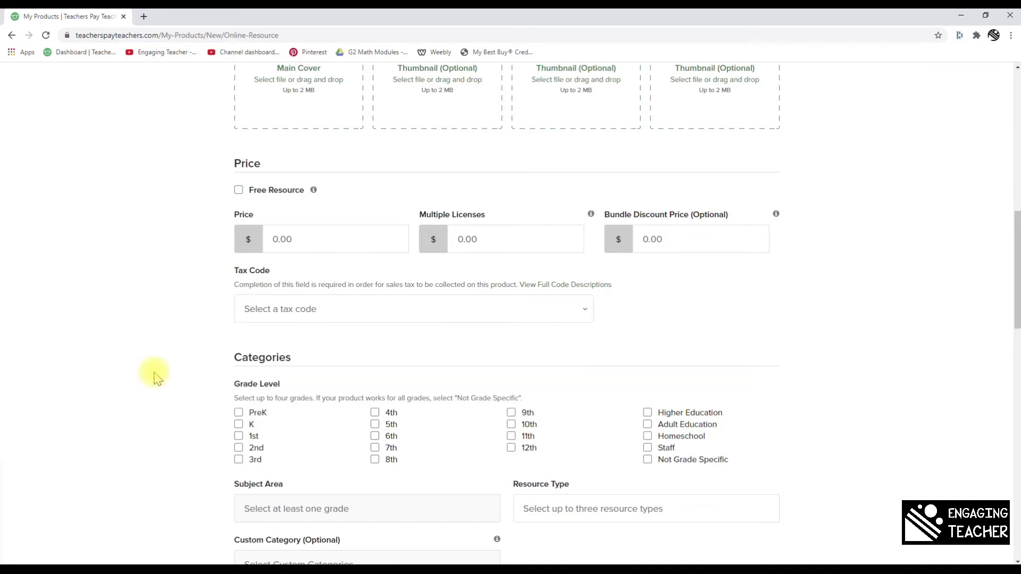
Step: Set the product's grade level to 1st in the Categories section
{"action": "scroll", "coordinate": [186, 394], "scroll_direction": "down", "scroll_amount": 1}
{"action": "scroll", "coordinate": [186, 393], "scroll_direction": "down", "scroll_amount": 2}
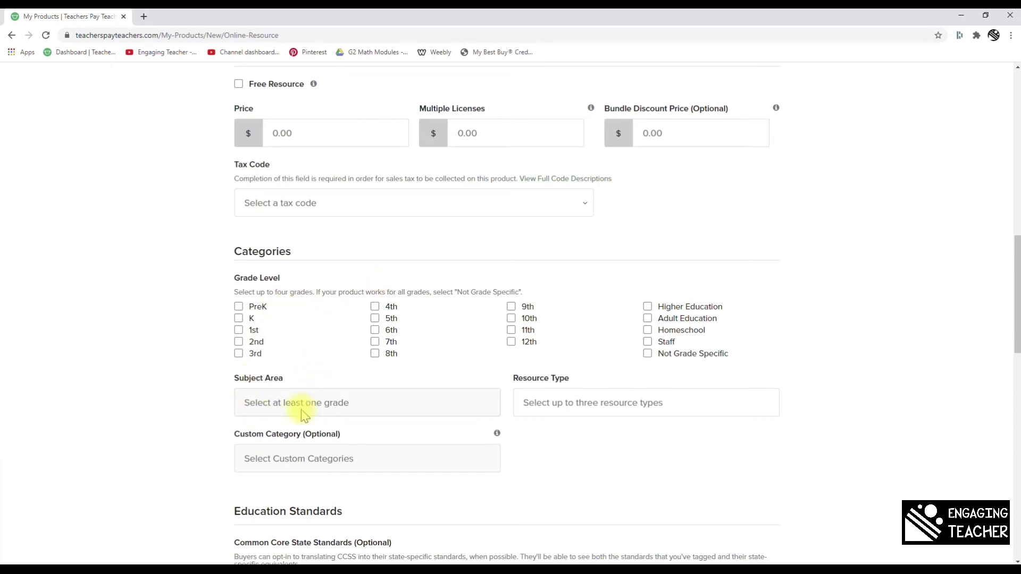
{"action": "left_click", "coordinate": [238, 330]}
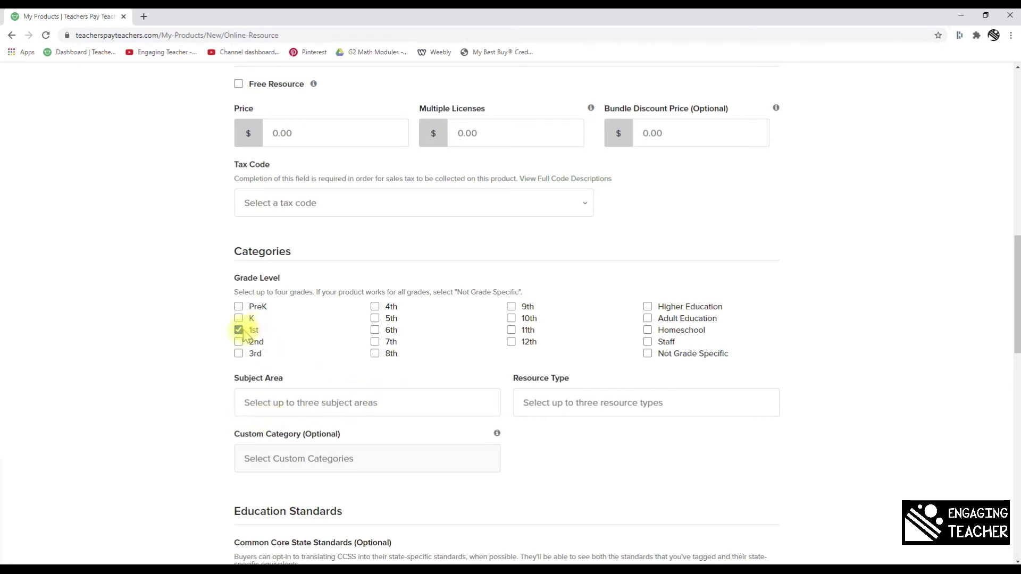
{"action": "left_click", "coordinate": [239, 330]}
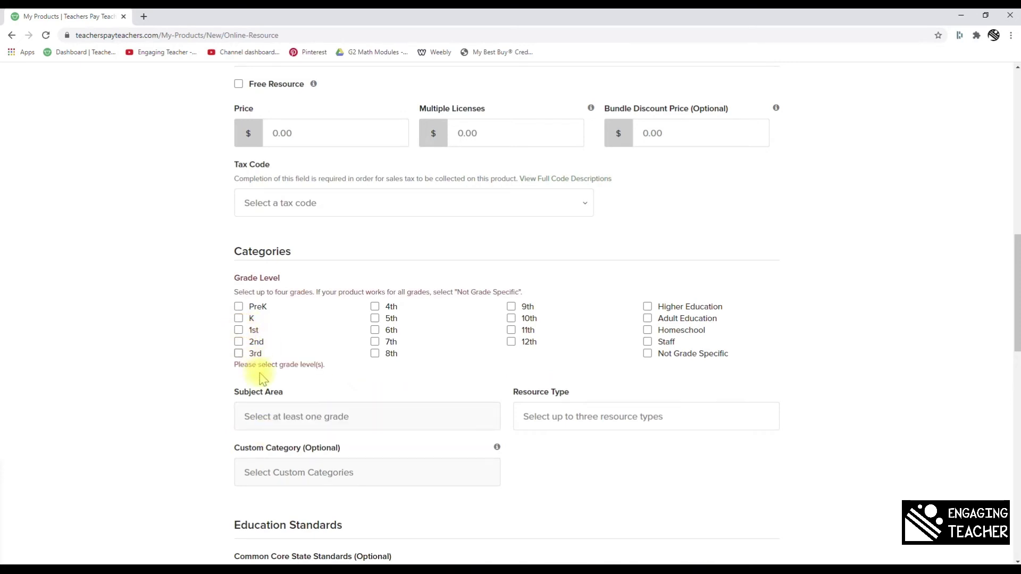
{"action": "left_click", "coordinate": [239, 330]}
Step: Look through the Subject Area options down to For All Subject Areas, and close the list without choosing one
{"action": "left_click", "coordinate": [262, 400]}
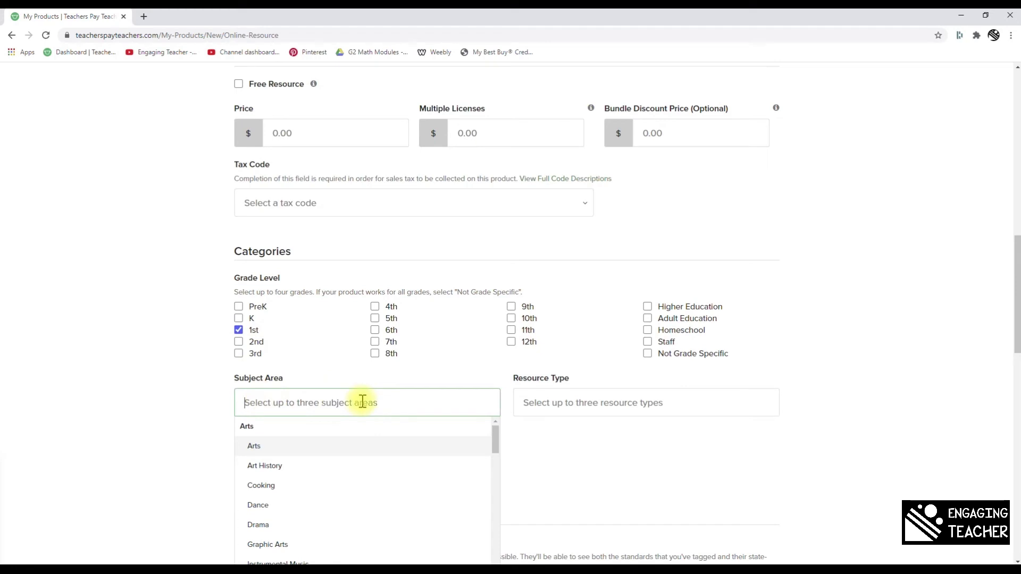
{"action": "scroll", "coordinate": [524, 419], "scroll_direction": "down", "scroll_amount": 2}
{"action": "scroll", "coordinate": [523, 419], "scroll_direction": "down", "scroll_amount": 1}
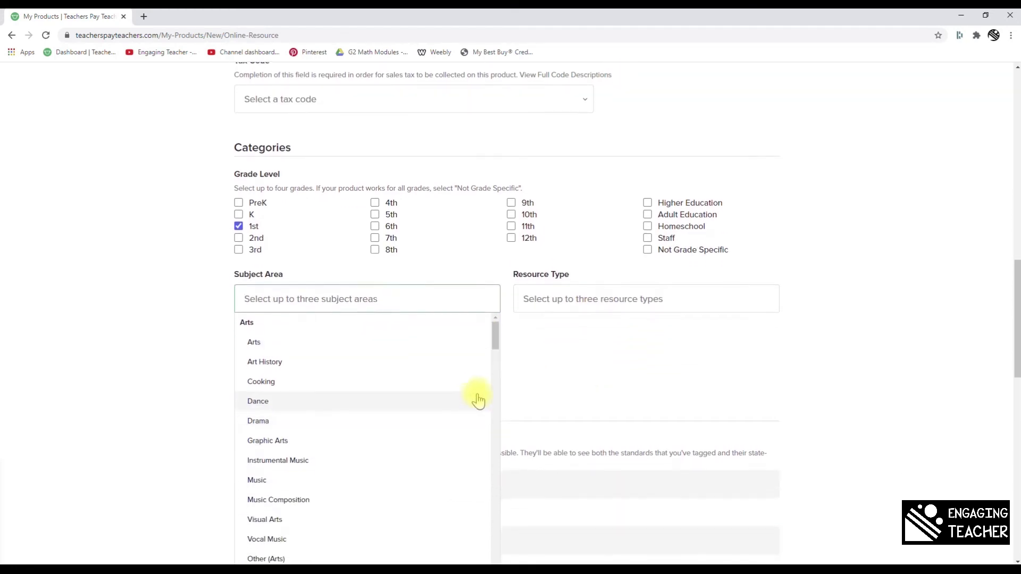
{"action": "left_click_drag", "start_coordinate": [500, 341], "coordinate": [503, 369]}
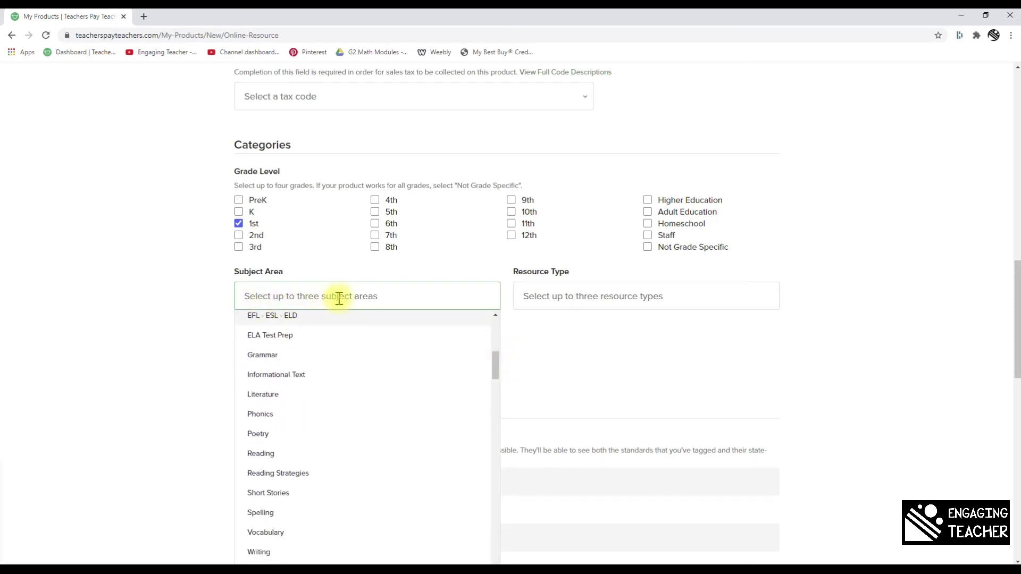
{"action": "left_click_drag", "start_coordinate": [498, 367], "coordinate": [505, 552]}
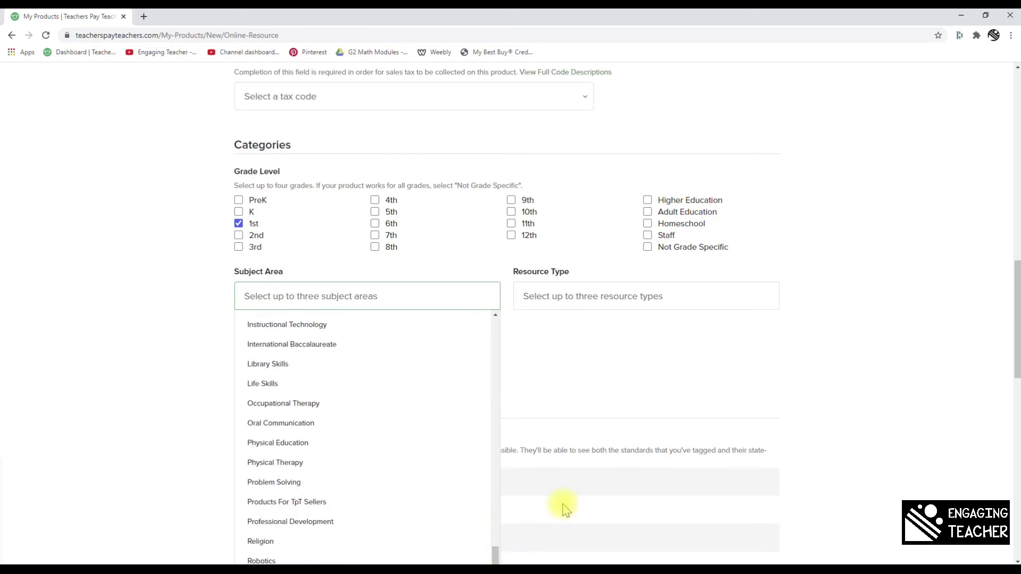
{"action": "scroll", "coordinate": [559, 506], "scroll_direction": "down", "scroll_amount": 4}
{"action": "left_click_drag", "start_coordinate": [494, 349], "coordinate": [497, 403]}
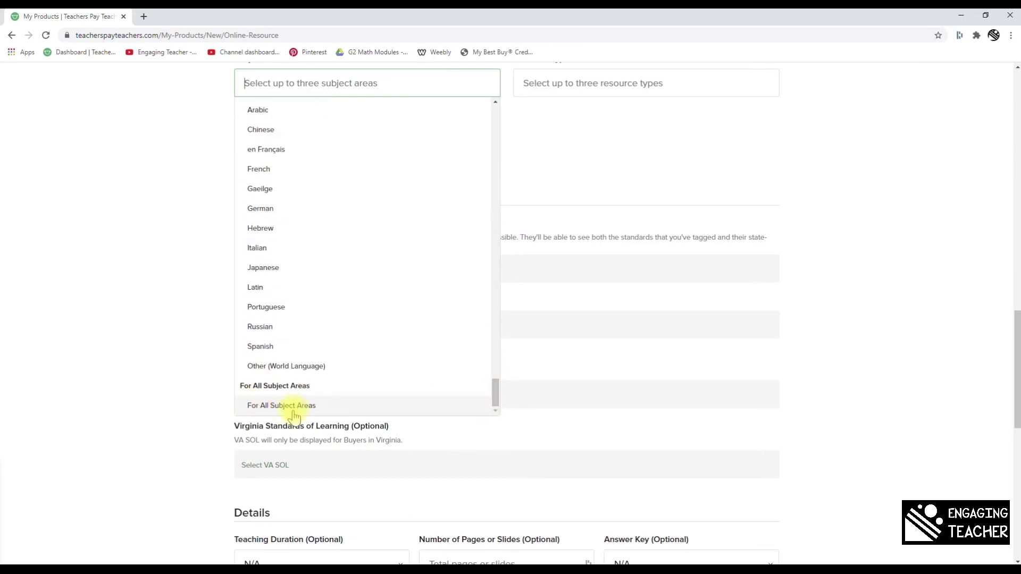
{"action": "left_click", "coordinate": [798, 160]}
Step: Look through the Resource Type options from Activboard Activities to the lesson plan and math center entries, without selecting any
{"action": "scroll", "coordinate": [800, 175], "scroll_direction": "up", "scroll_amount": 1}
{"action": "scroll", "coordinate": [800, 175], "scroll_direction": "up", "scroll_amount": 1}
{"action": "left_click", "coordinate": [539, 189]}
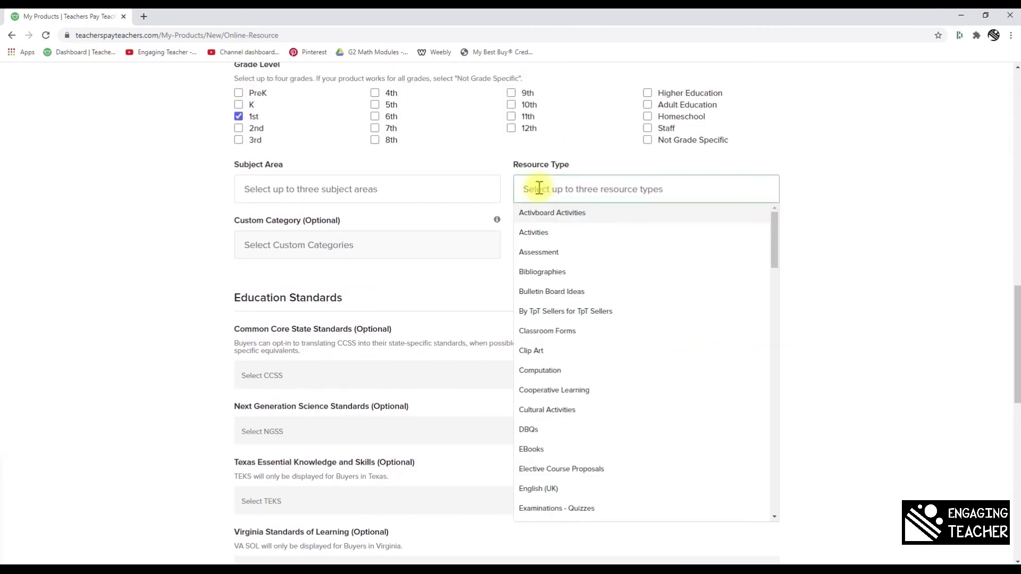
{"action": "left_click_drag", "start_coordinate": [775, 222], "coordinate": [777, 223]}
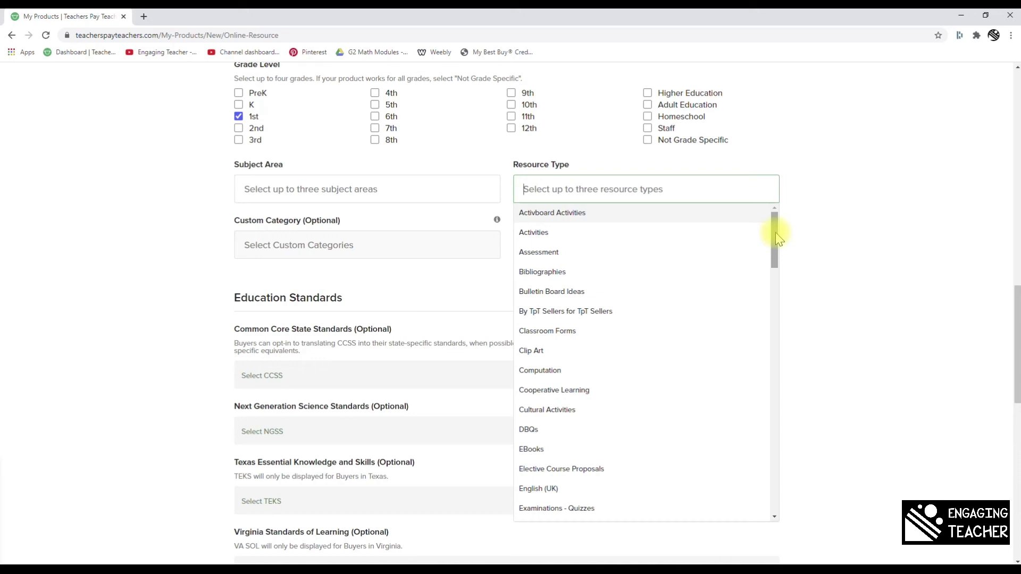
{"action": "left_click_drag", "start_coordinate": [775, 232], "coordinate": [774, 262]}
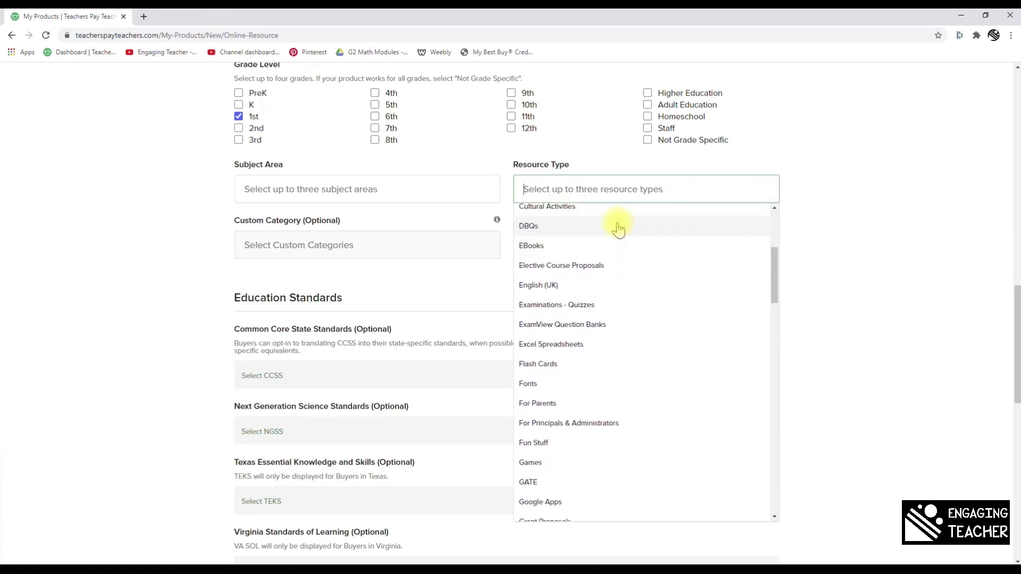
{"action": "left_click_drag", "start_coordinate": [774, 256], "coordinate": [778, 305]}
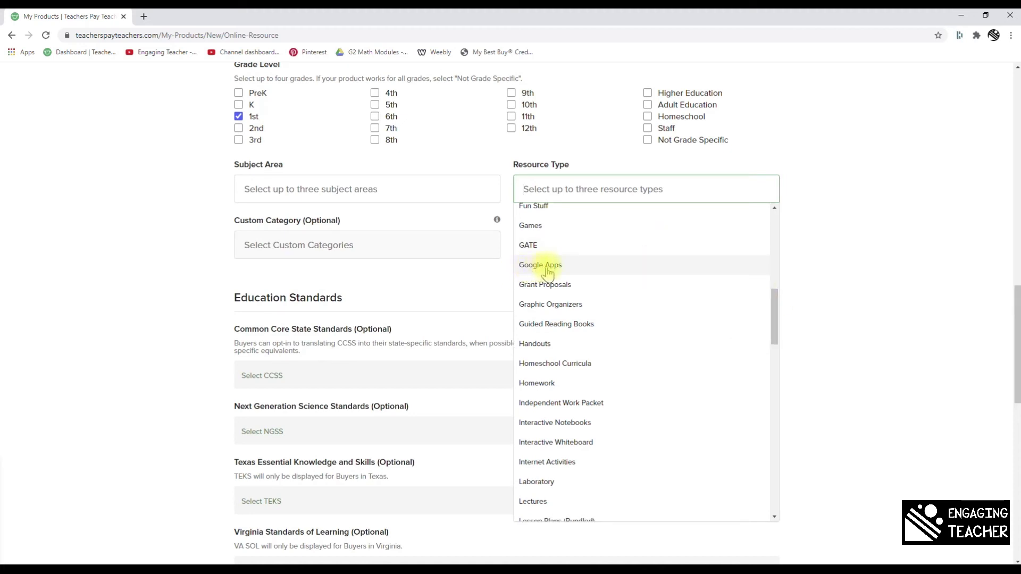
{"action": "left_click_drag", "start_coordinate": [775, 299], "coordinate": [788, 337]}
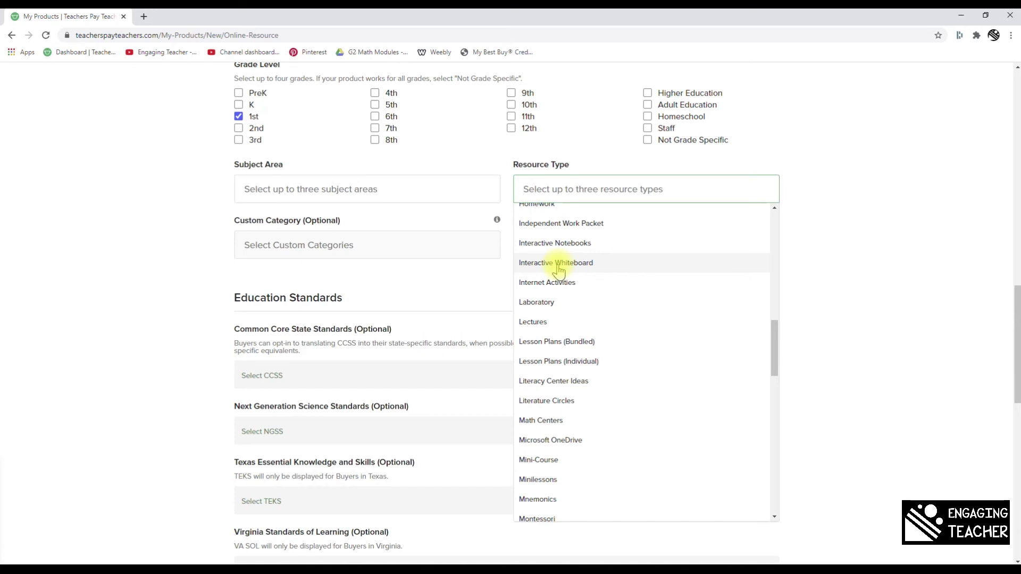
{"action": "left_click", "coordinate": [919, 270]}
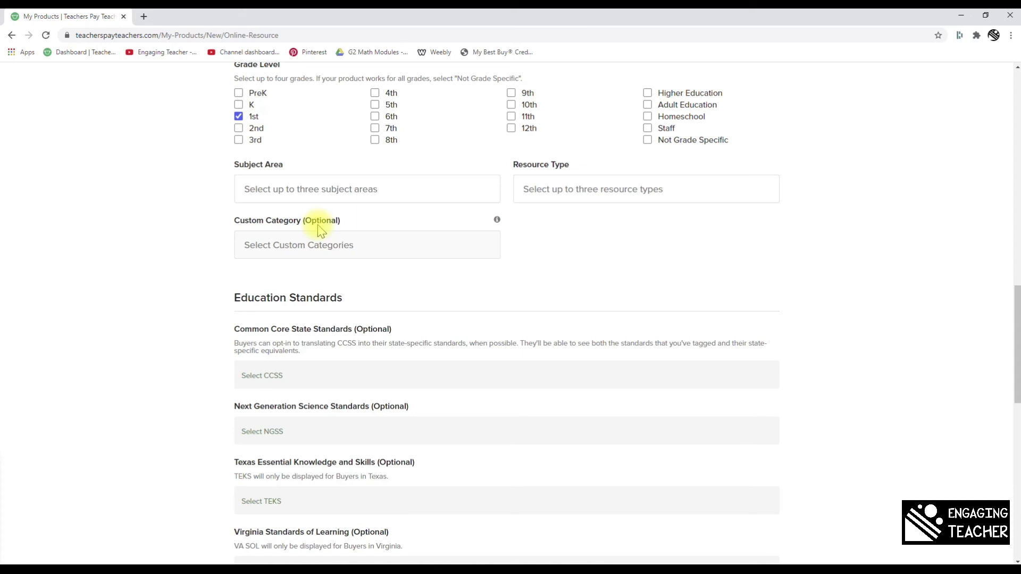
Step: Read the explanation of the optional Custom Category field and view the Education Standards section
{"action": "mouse_move", "coordinate": [496, 221]}
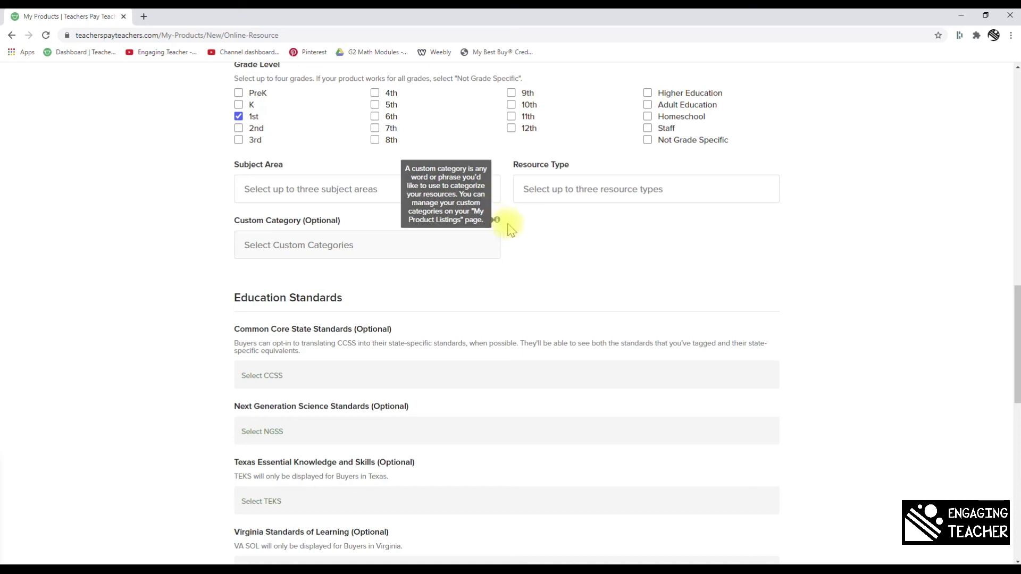
{"action": "scroll", "coordinate": [867, 218], "scroll_direction": "down", "scroll_amount": 4}
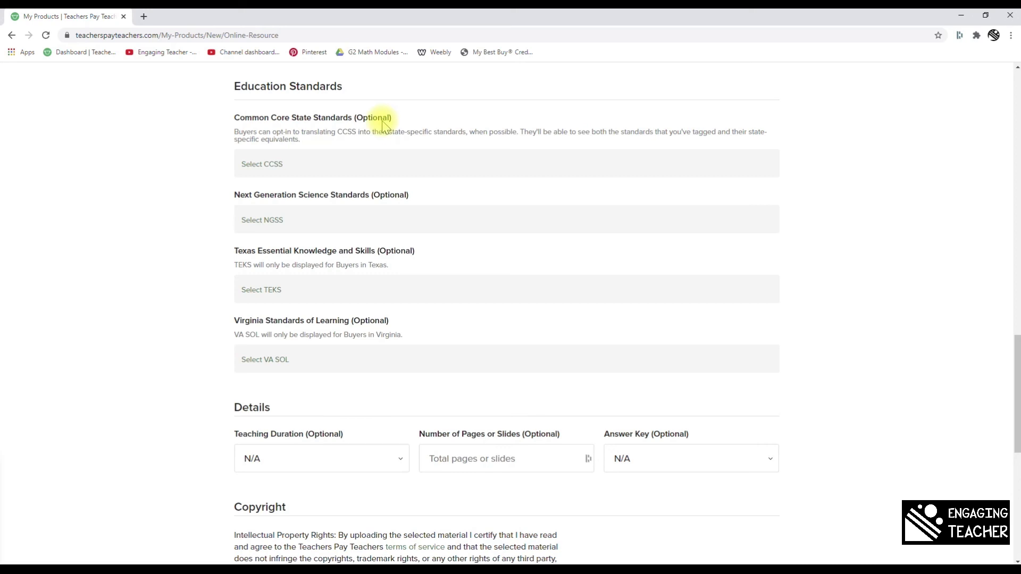
Step: Open the Common Core State Standards selector and look through the Kindergarten ELA standards and the available standard categories
{"action": "left_click", "coordinate": [267, 166]}
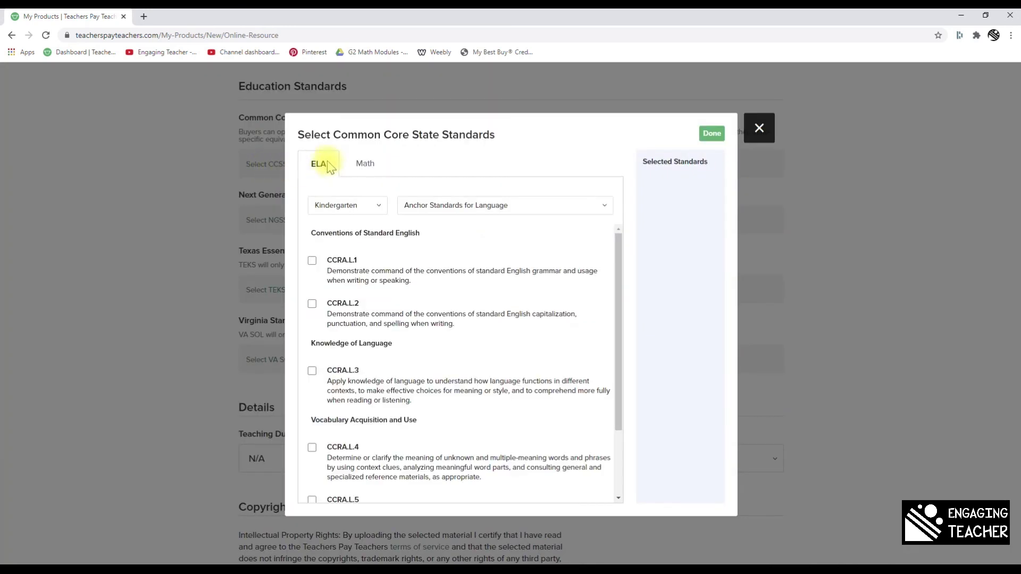
{"action": "scroll", "coordinate": [351, 405], "scroll_direction": "down", "scroll_amount": 3}
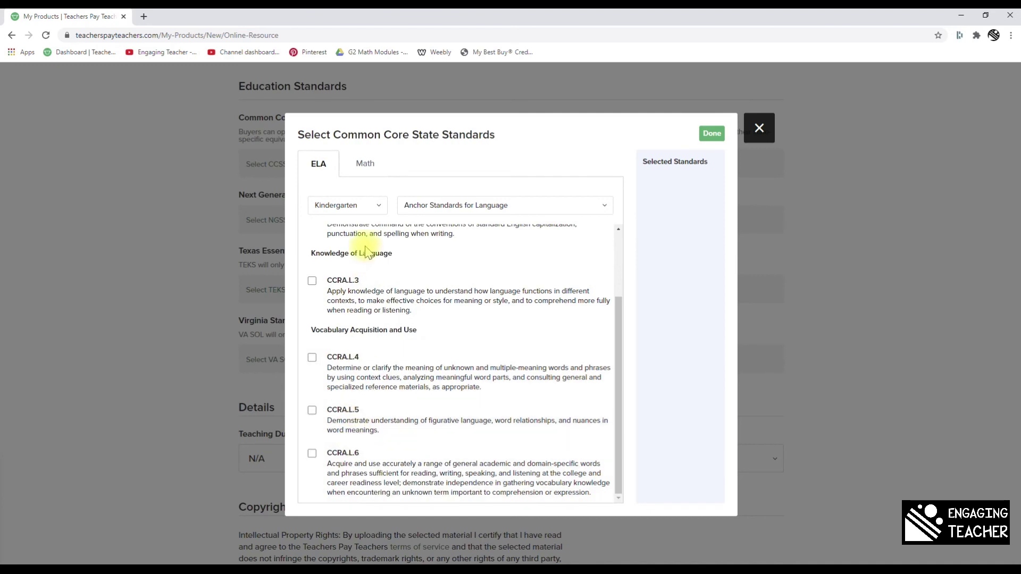
{"action": "scroll", "coordinate": [388, 326], "scroll_direction": "up", "scroll_amount": 3}
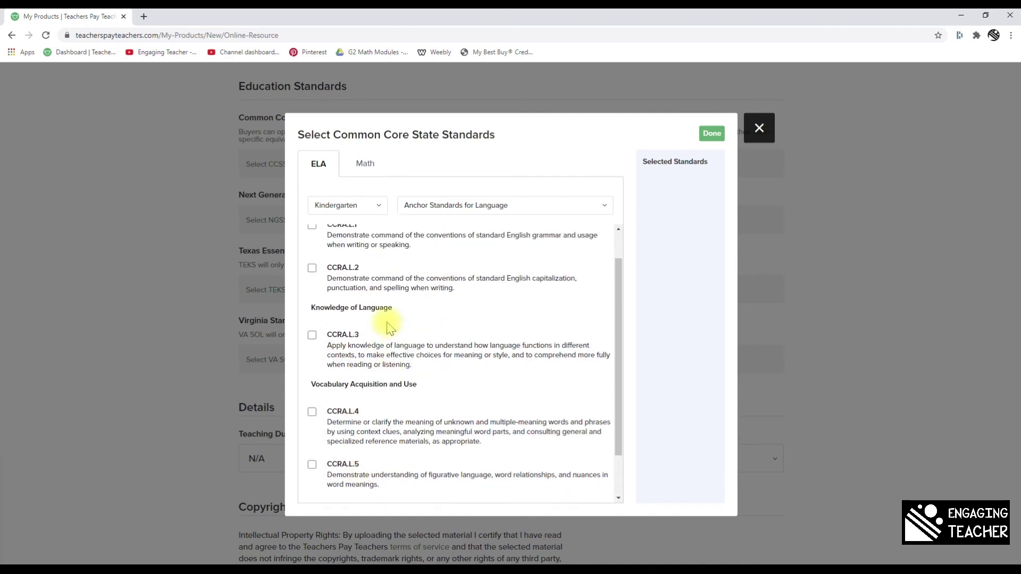
{"action": "left_click", "coordinate": [346, 209]}
{"action": "left_click", "coordinate": [460, 207]}
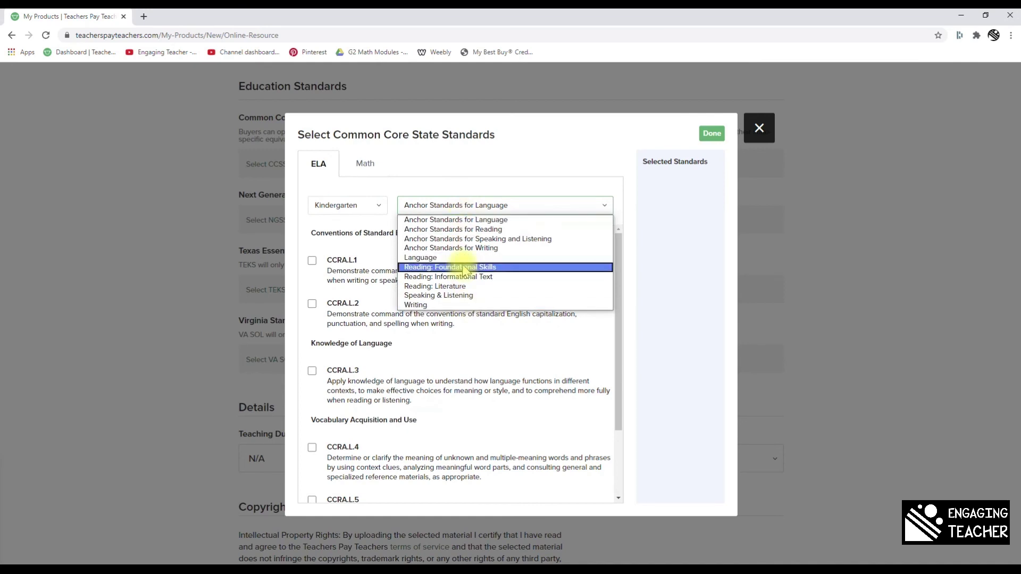
{"action": "left_click", "coordinate": [468, 185]}
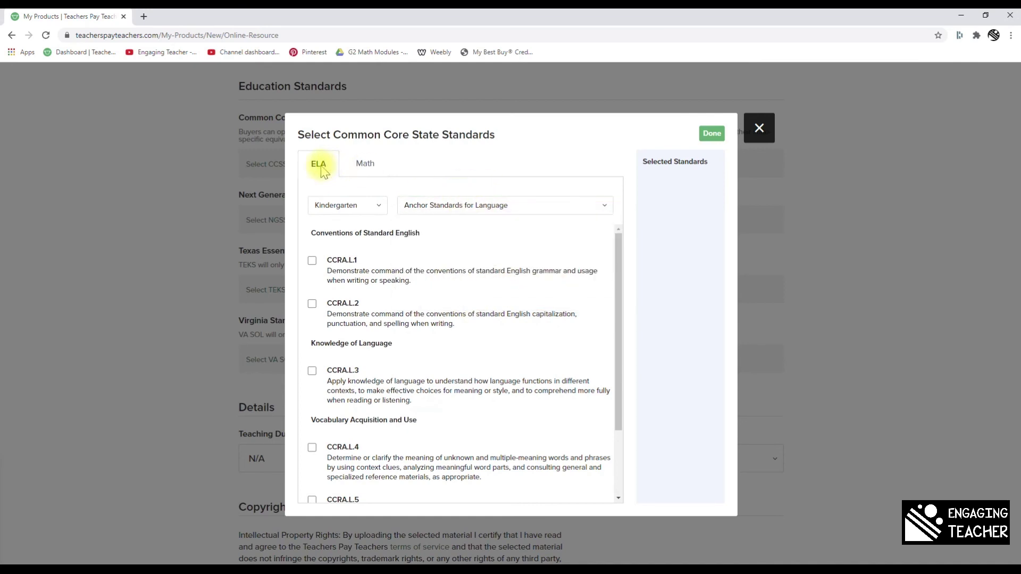
Step: View the grade 1 Math standards for Number and Operations in Base Ten, and close the selector without choosing any
{"action": "left_click", "coordinate": [364, 165]}
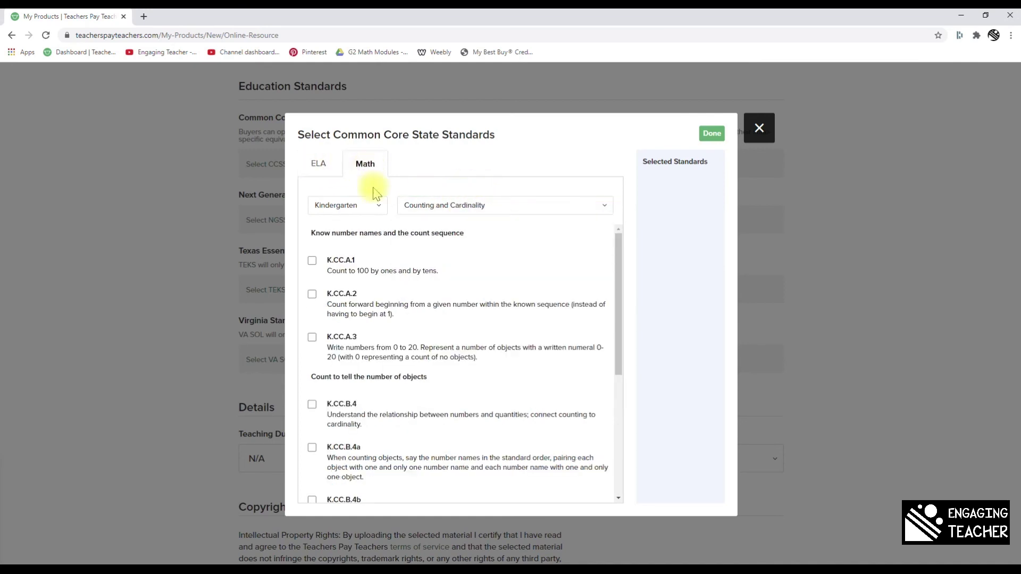
{"action": "left_click", "coordinate": [374, 206]}
{"action": "left_click", "coordinate": [371, 229]}
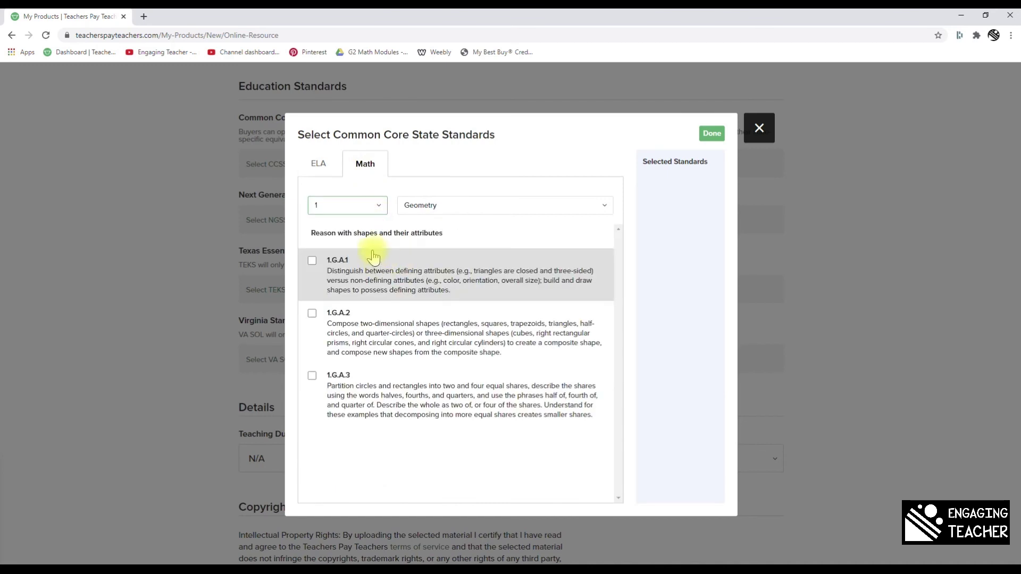
{"action": "left_click", "coordinate": [446, 206]}
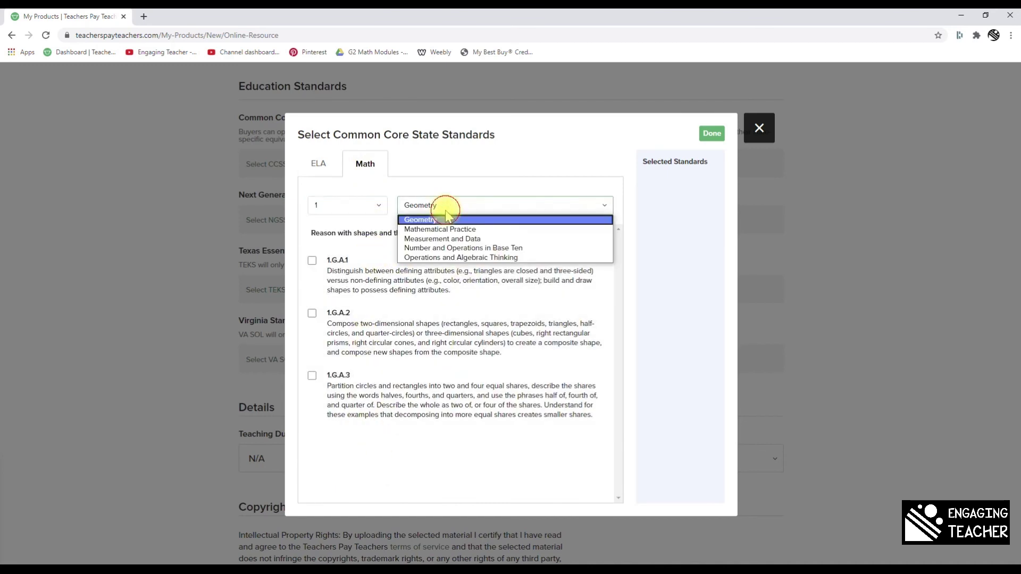
{"action": "left_click", "coordinate": [452, 248]}
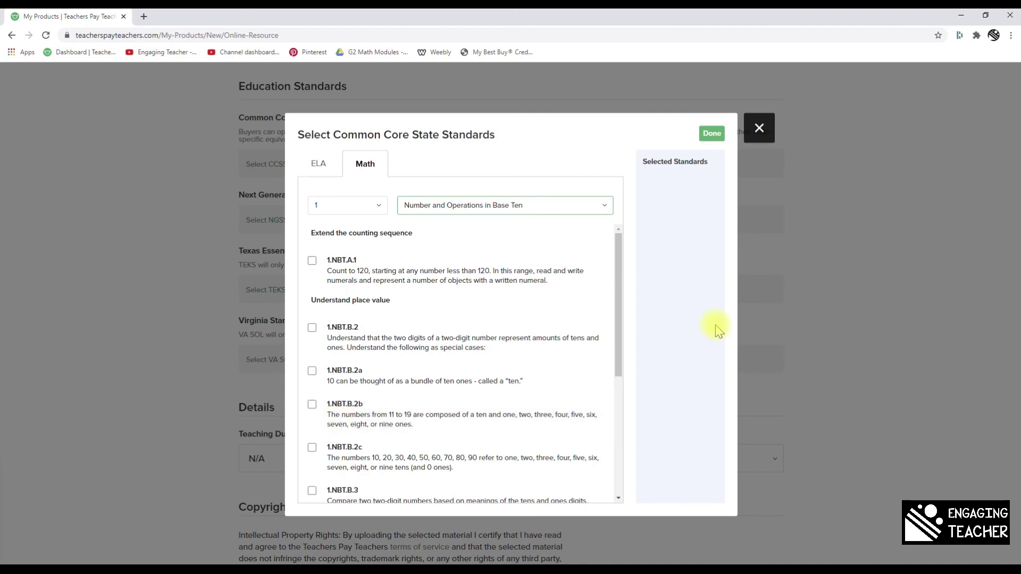
{"action": "left_click", "coordinate": [759, 128]}
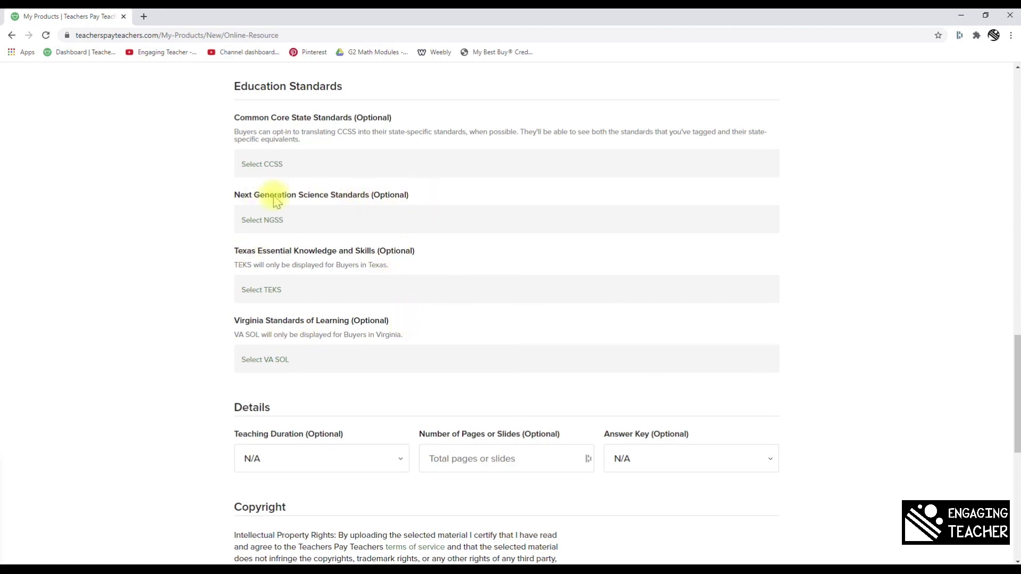
Step: Look through the Teaching Duration options in the Details section down to Other, and close the list without choosing one
{"action": "scroll", "coordinate": [116, 324], "scroll_direction": "down", "scroll_amount": 4}
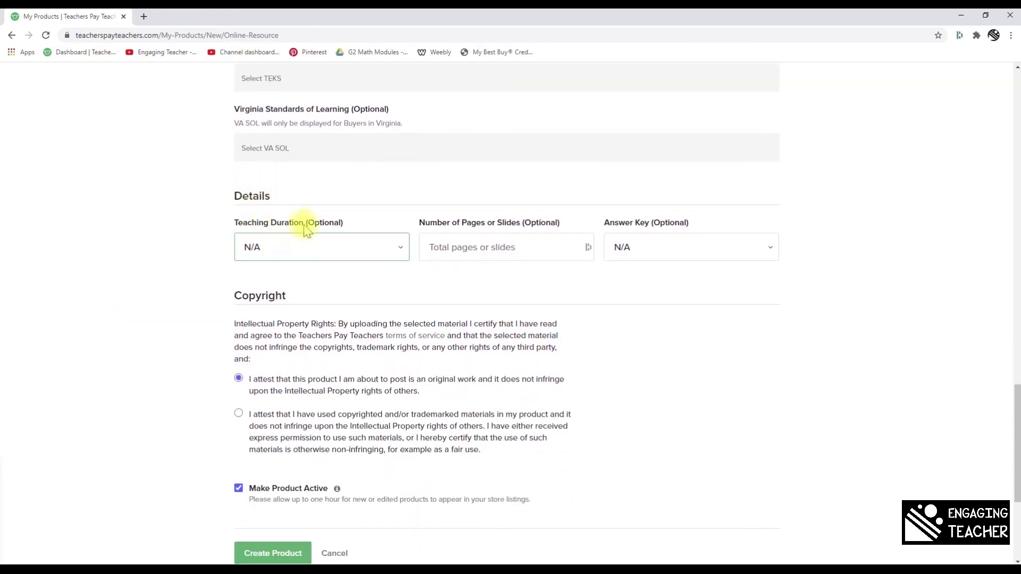
{"action": "left_click", "coordinate": [323, 250]}
{"action": "scroll", "coordinate": [404, 282], "scroll_direction": "down", "scroll_amount": 2}
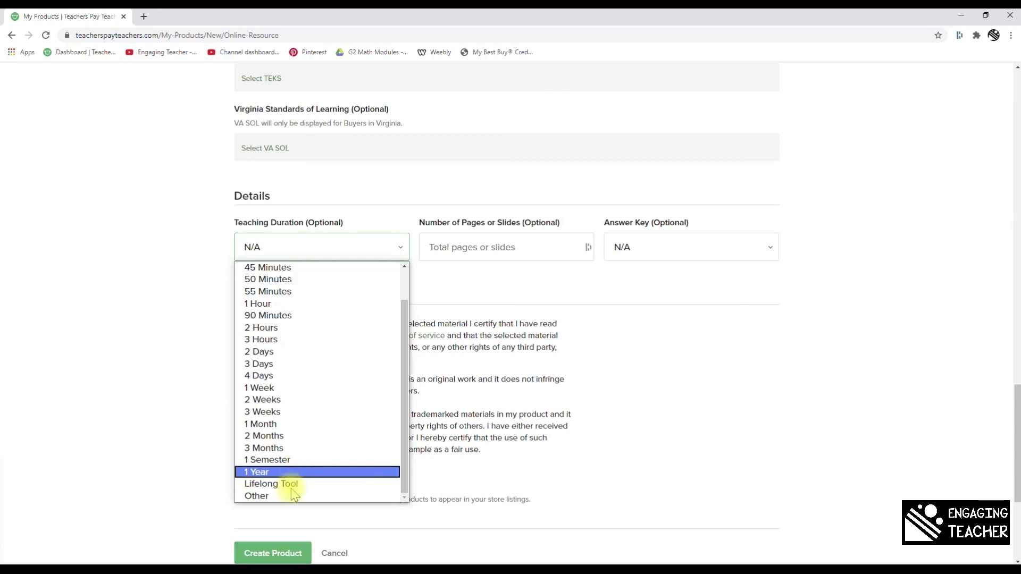
{"action": "left_click", "coordinate": [178, 301]}
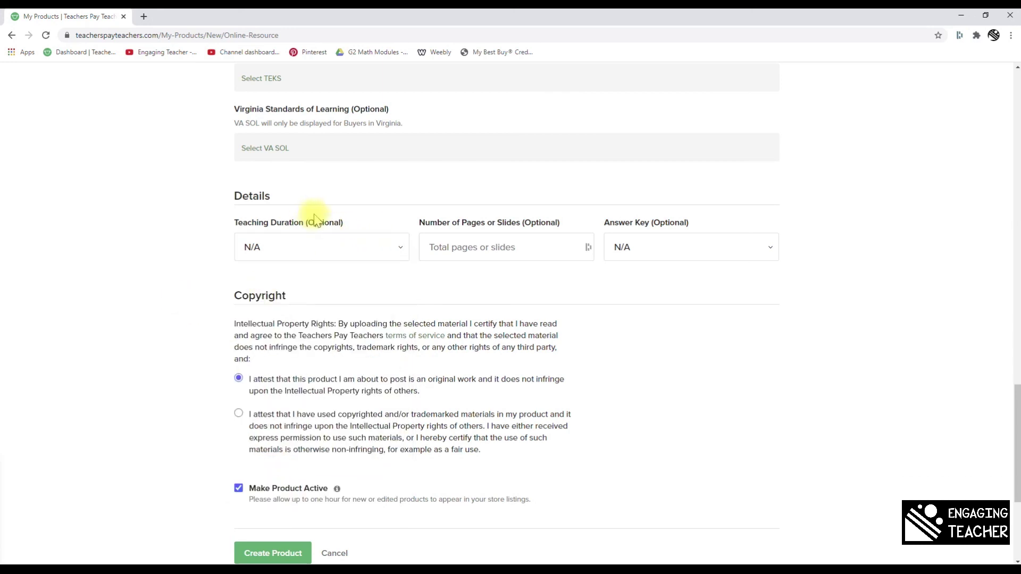
Step: Examine the empty Number of Pages or Slides field and the Answer Key options, leaving the answer key at N/A
{"action": "left_click", "coordinate": [452, 223]}
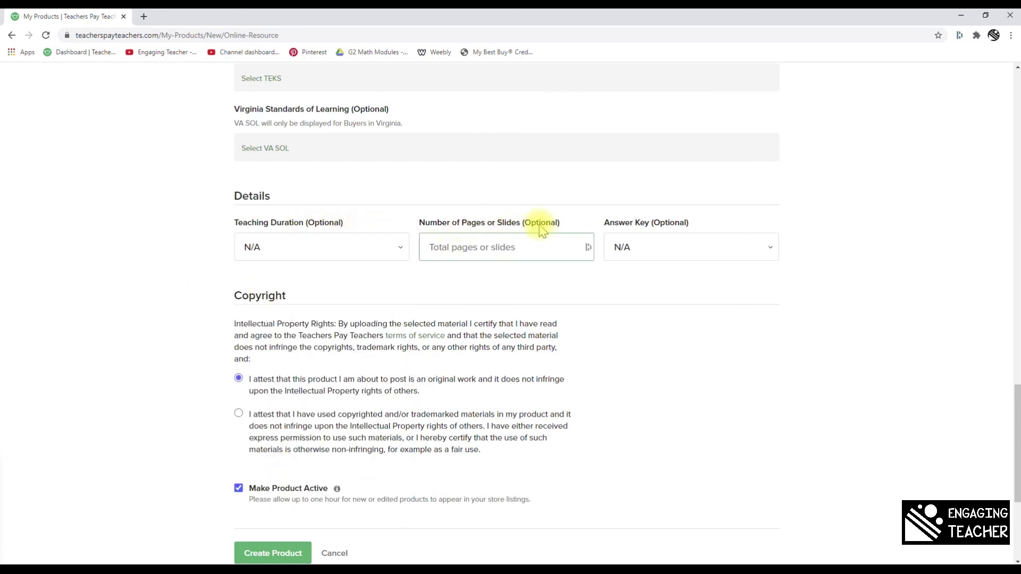
{"action": "left_click", "coordinate": [531, 246]}
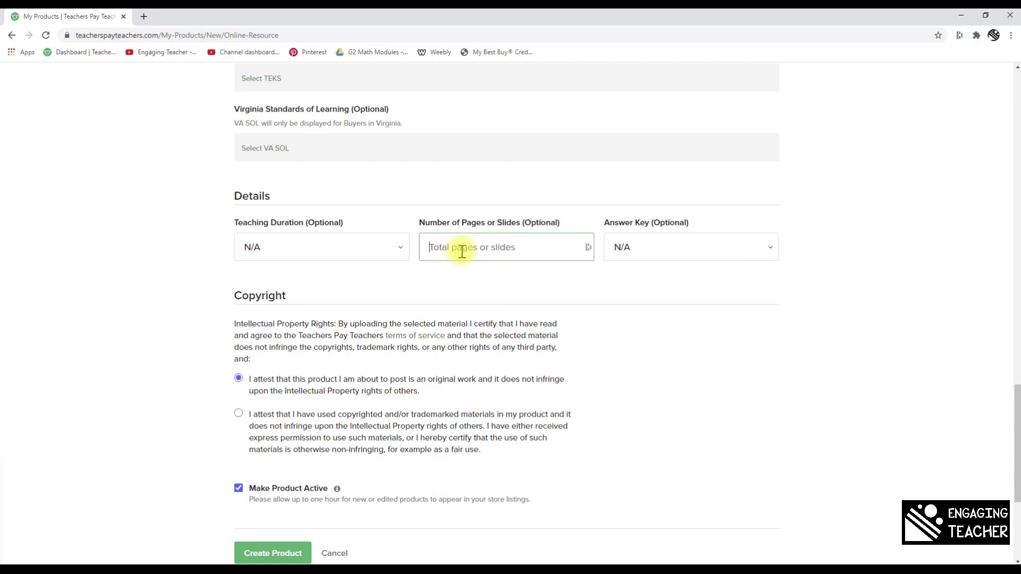
{"action": "left_click", "coordinate": [644, 249]}
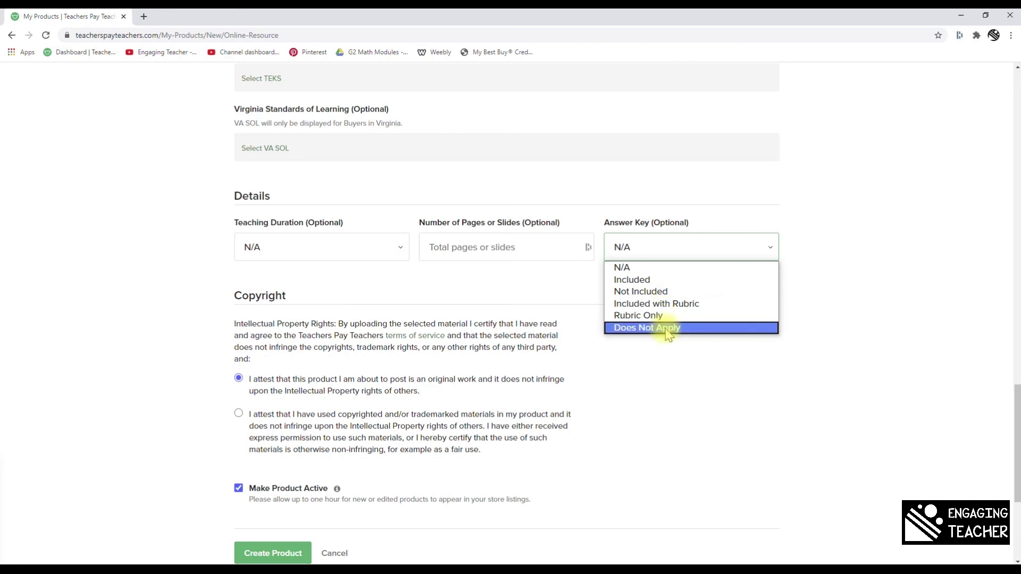
{"action": "left_click", "coordinate": [720, 268]}
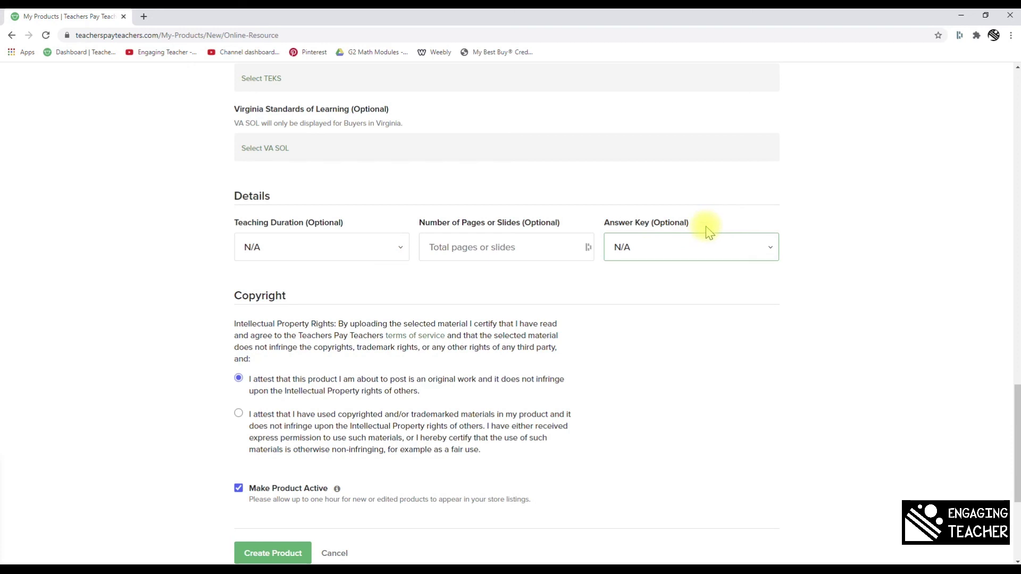
Step: Review the Copyright section and the Make Product Active explanation, switch that option off and on again, and locate Create Product
{"action": "scroll", "coordinate": [381, 355], "scroll_direction": "down", "scroll_amount": 2}
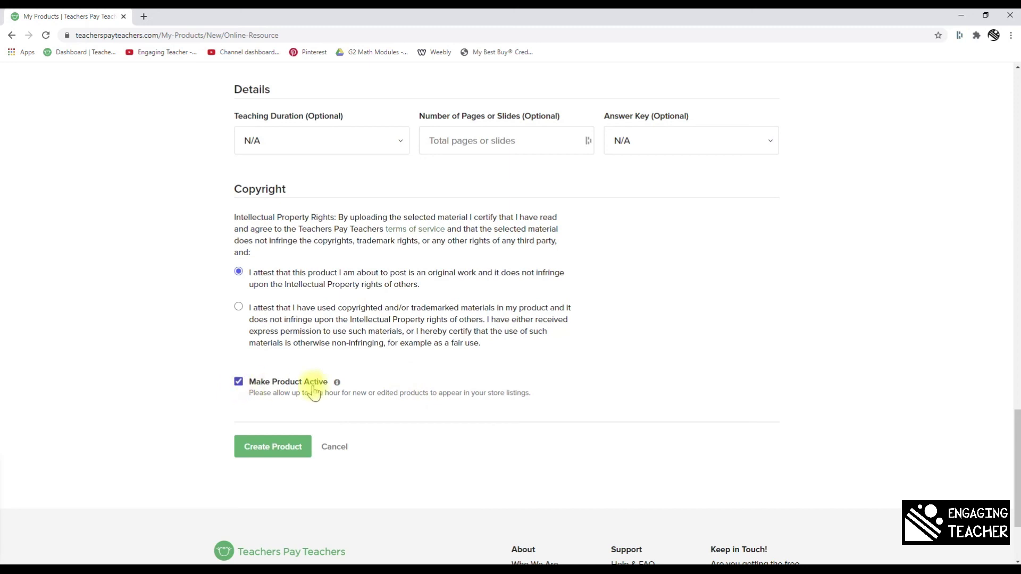
{"action": "mouse_move", "coordinate": [337, 387]}
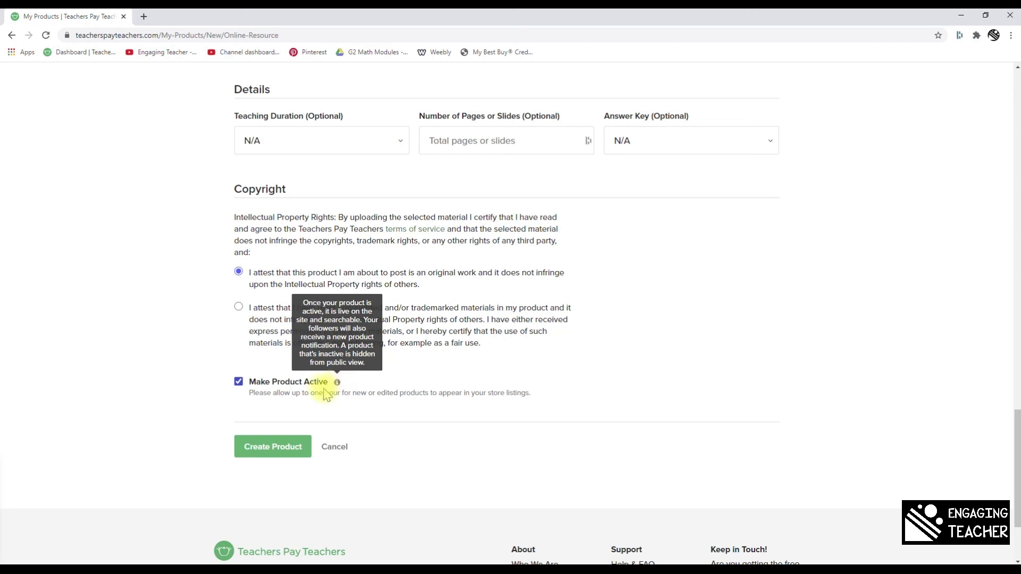
{"action": "left_click", "coordinate": [239, 383]}
{"action": "left_click", "coordinate": [239, 383]}
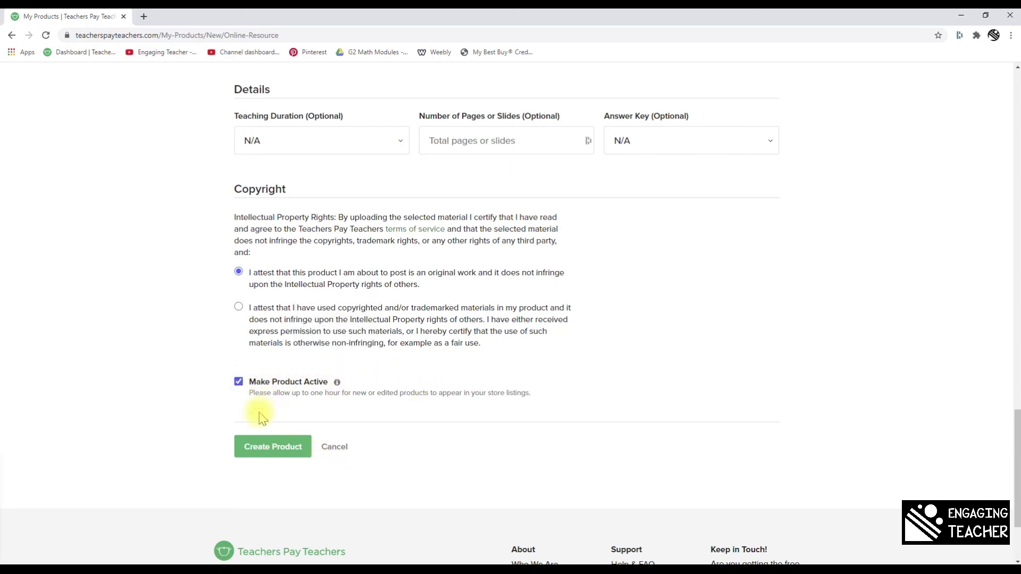
{"action": "left_click", "coordinate": [264, 456]}
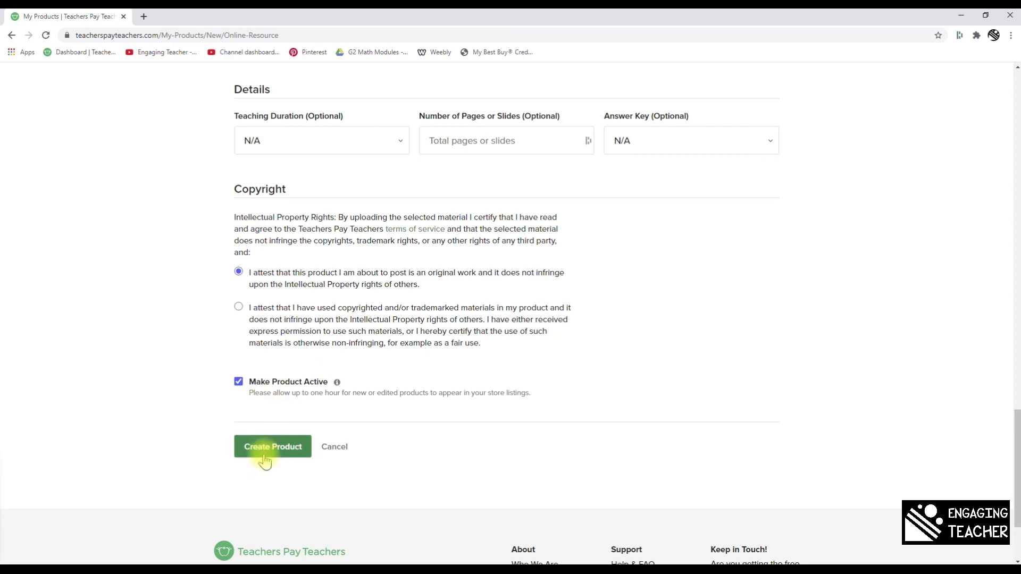